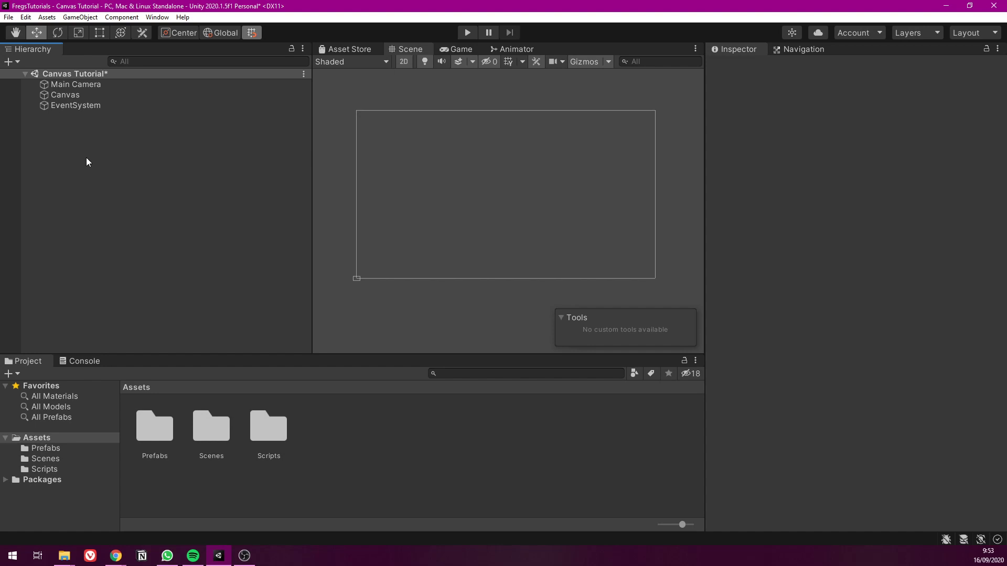
Add a UI Button as a child of the Canvas and check its placement in the Scene view
{"action": "right_click", "coordinate": [67, 97]}
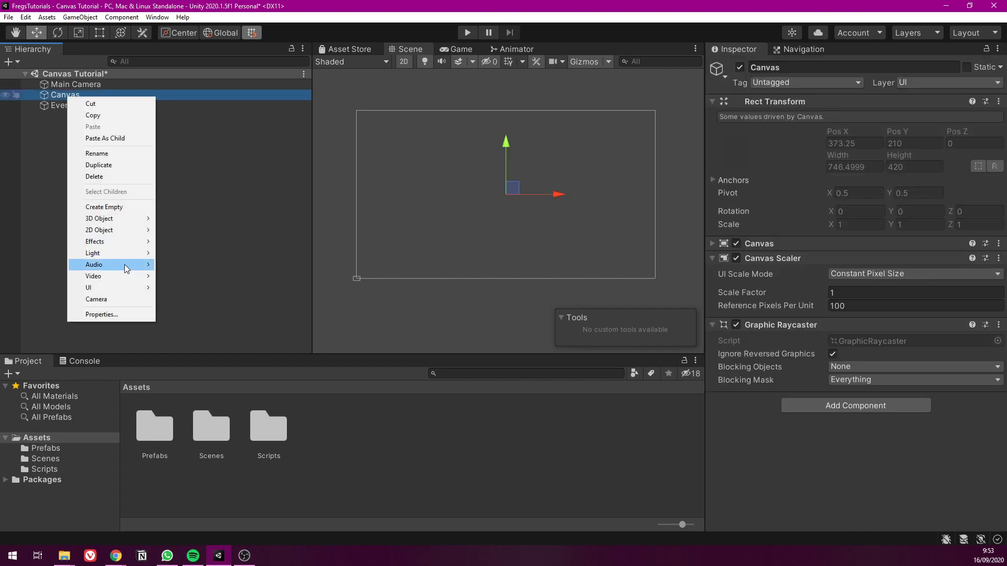
{"action": "mouse_move", "coordinate": [110, 287]}
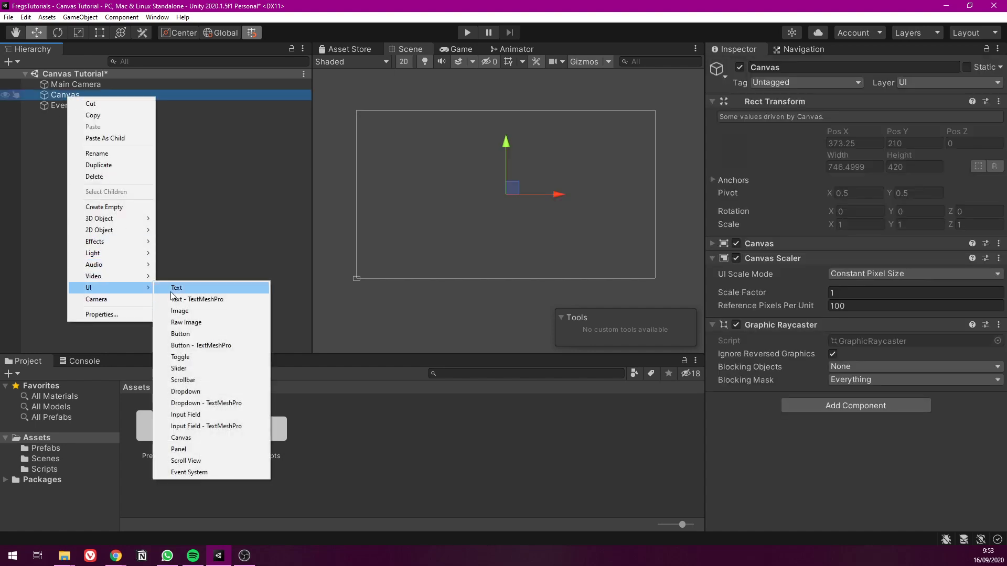
{"action": "left_click", "coordinate": [203, 336]}
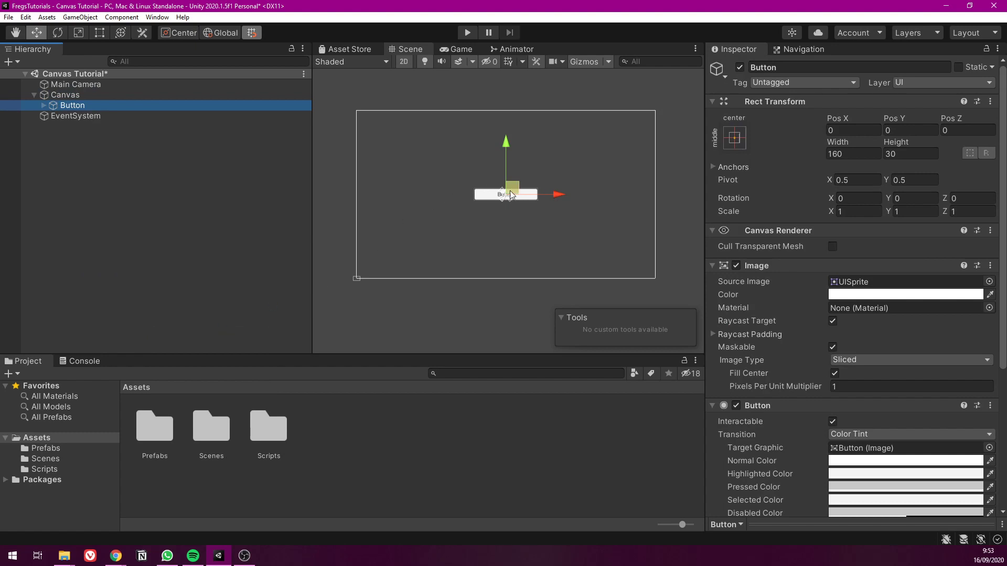
{"action": "left_click", "coordinate": [527, 266]}
{"action": "left_click", "coordinate": [535, 196]}
{"action": "scroll", "coordinate": [512, 194], "scroll_direction": "down", "scroll_amount": 3}
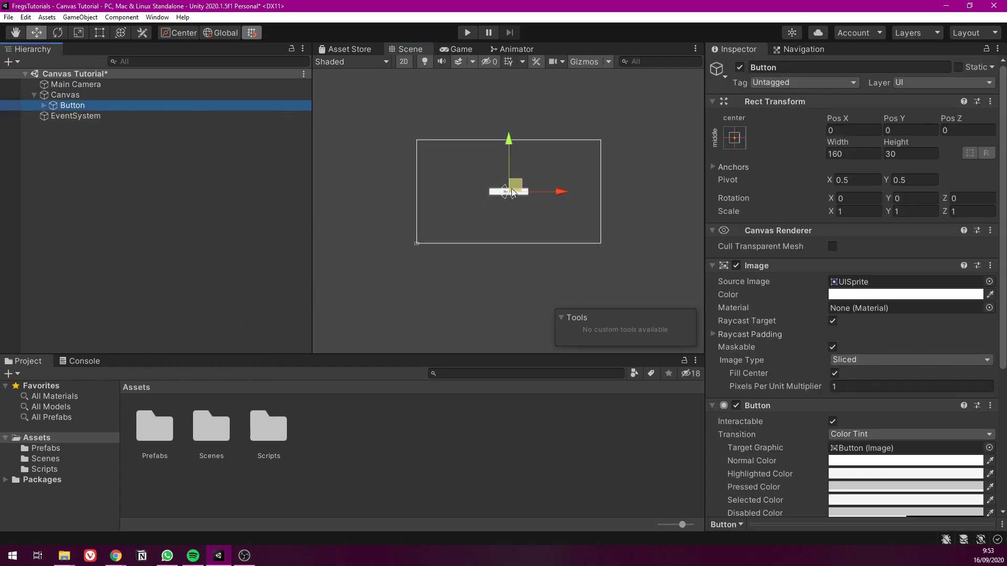
{"action": "scroll", "coordinate": [511, 187], "scroll_direction": "up", "scroll_amount": 4}
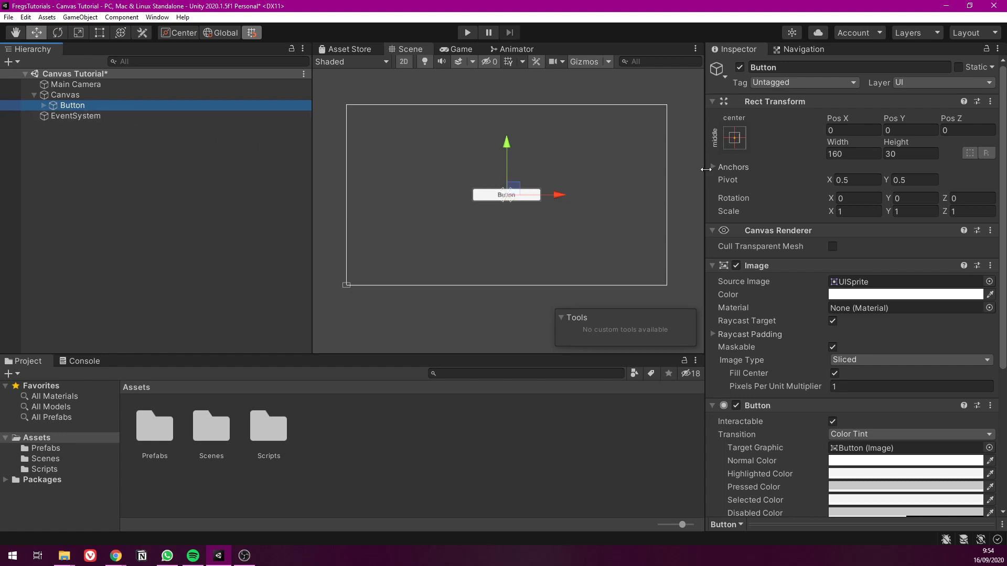
Preview the Button in the Game view and return to the Scene view
{"action": "left_click_drag", "start_coordinate": [706, 169], "coordinate": [676, 169]}
{"action": "left_click", "coordinate": [435, 50]}
{"action": "left_click_drag", "start_coordinate": [675, 97], "coordinate": [720, 128]}
{"action": "left_click", "coordinate": [407, 67]}
{"action": "left_click", "coordinate": [372, 64]}
{"action": "left_click", "coordinate": [410, 62]}
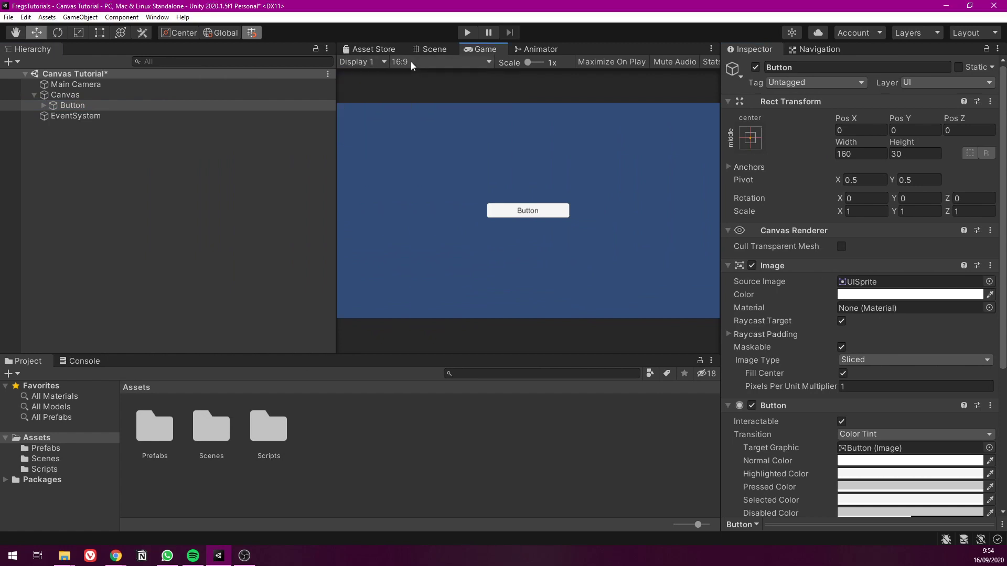
{"action": "left_click", "coordinate": [433, 61]}
{"action": "left_click", "coordinate": [427, 49]}
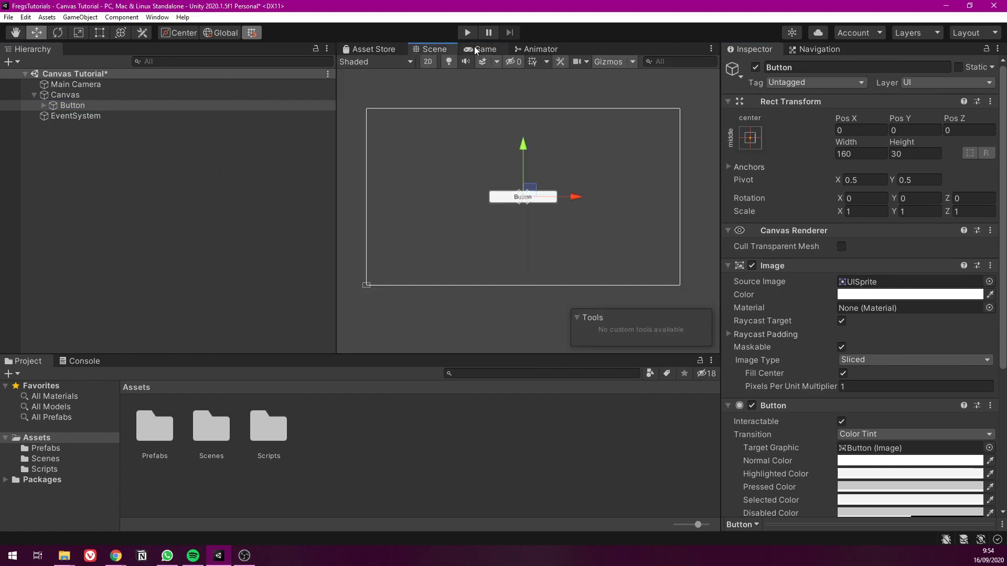
Reveal the Canvas component's settings and set the Game view's aspect ratio to Free Aspect
{"action": "left_click", "coordinate": [74, 95]}
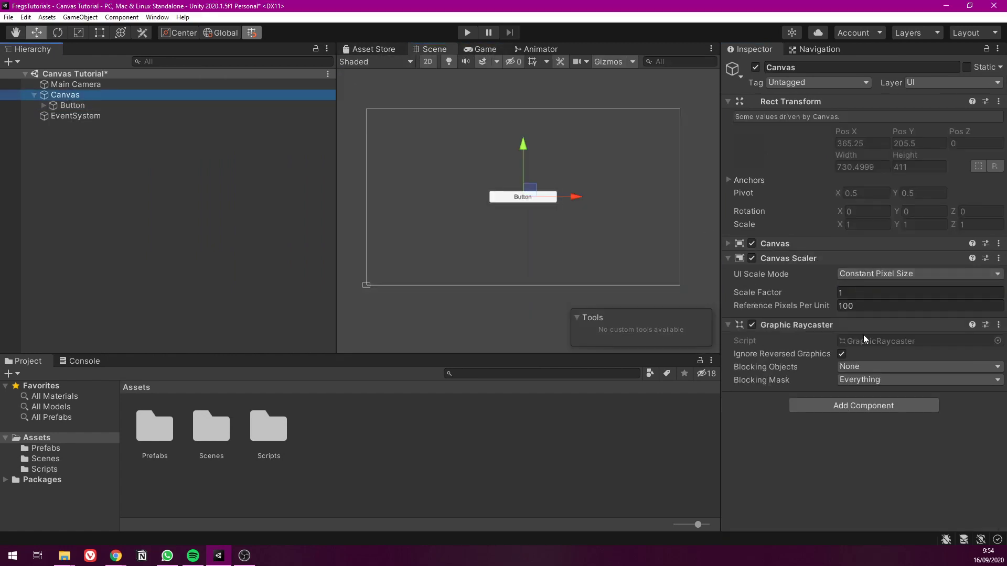
{"action": "left_click", "coordinate": [729, 243]}
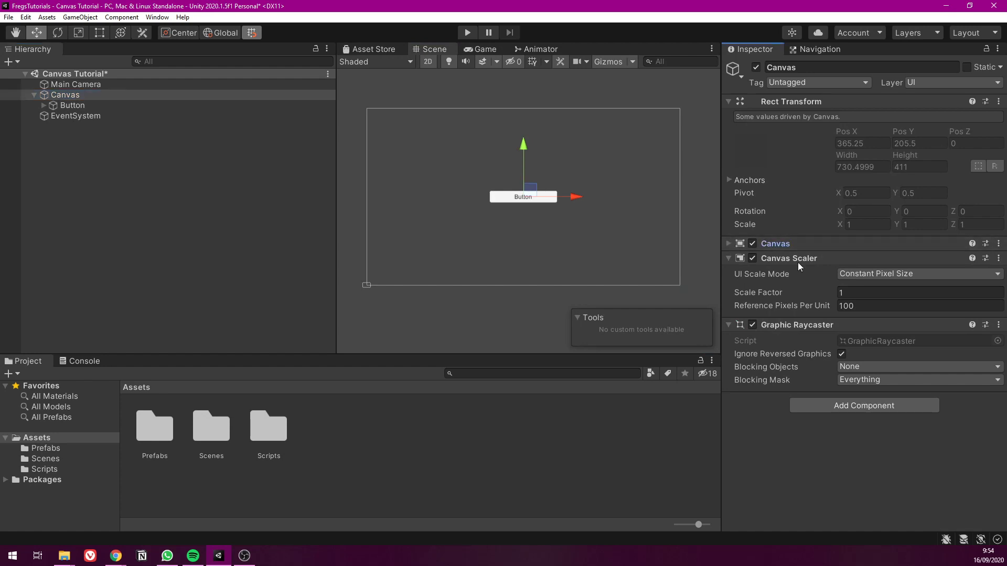
{"action": "left_click", "coordinate": [477, 49]}
{"action": "left_click", "coordinate": [385, 58]}
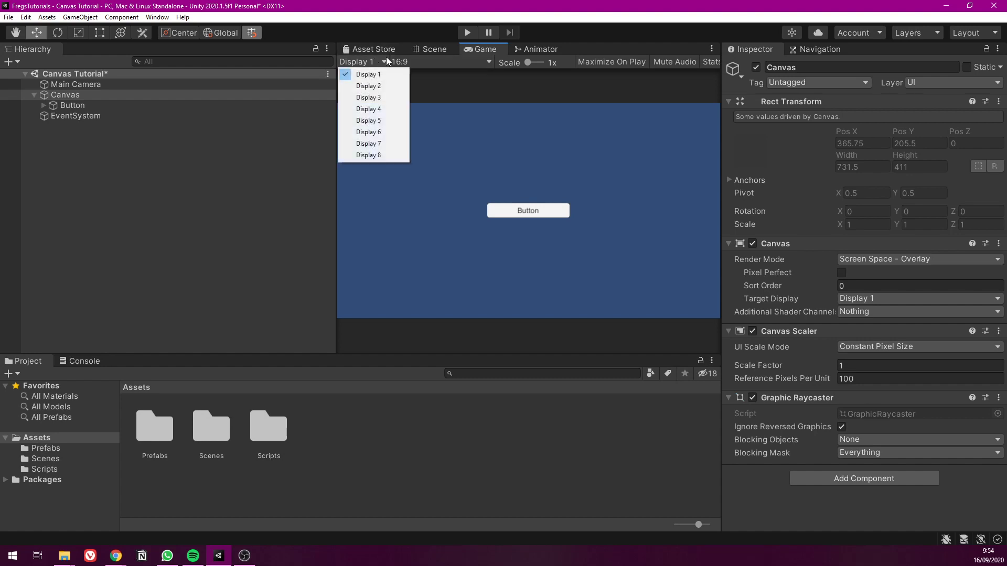
{"action": "left_click", "coordinate": [410, 64]}
{"action": "left_click", "coordinate": [415, 65]}
{"action": "left_click", "coordinate": [444, 106]}
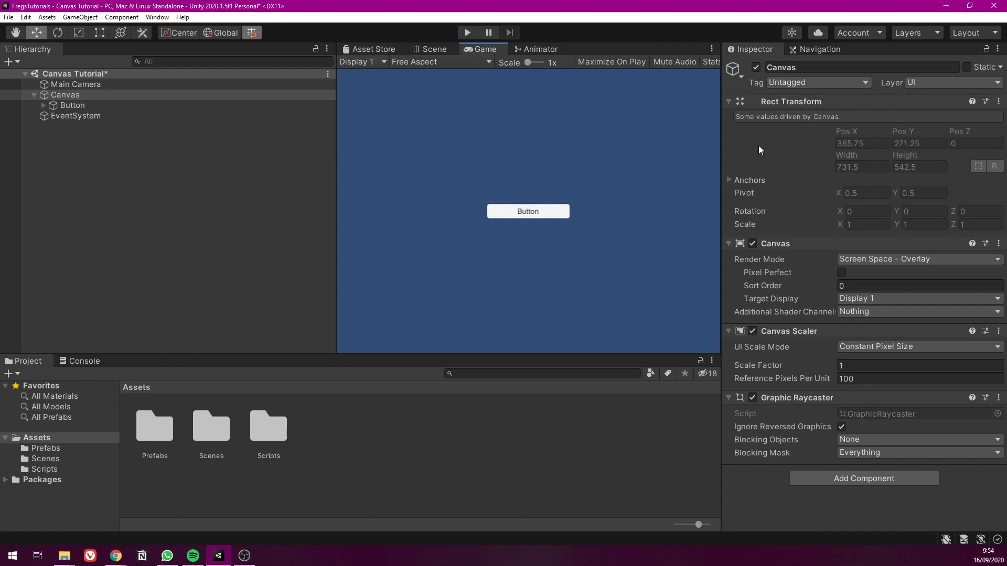
Narrow the Game view and examine the centre-anchored Button's position within the resized canvas in the Scene view
{"action": "mouse_move", "coordinate": [722, 151]}
{"action": "left_mouse_down"}
{"action": "mouse_move", "coordinate": [256, 167]}
{"action": "mouse_move", "coordinate": [729, 152]}
{"action": "left_mouse_up"}
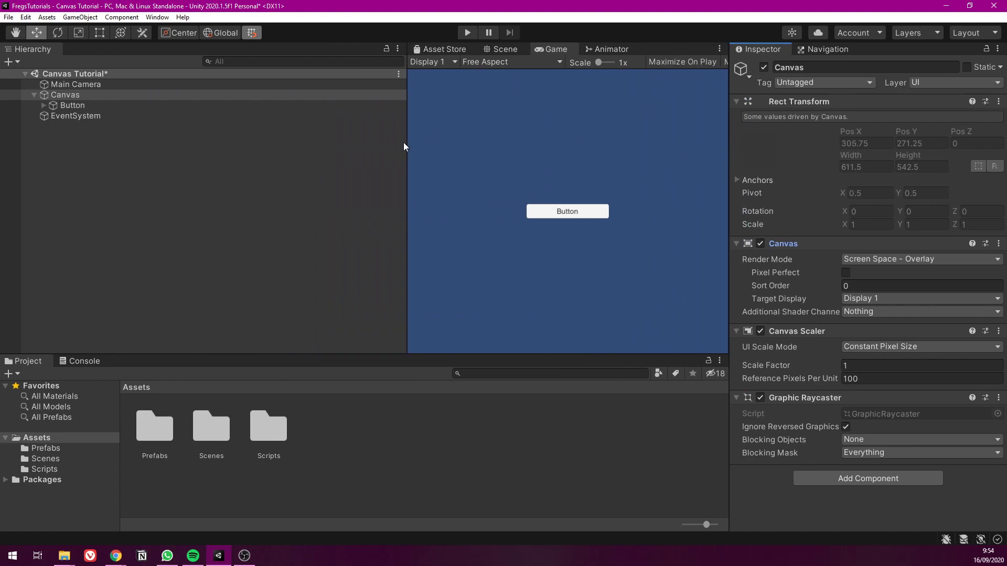
{"action": "left_click", "coordinate": [404, 143]}
{"action": "left_click_drag", "start_coordinate": [405, 143], "coordinate": [467, 142]}
{"action": "left_click", "coordinate": [554, 50]}
{"action": "mouse_move", "coordinate": [628, 177]}
{"action": "middle_mouse_down"}
{"action": "mouse_move", "coordinate": [648, 205]}
{"action": "mouse_move", "coordinate": [643, 182]}
{"action": "middle_mouse_up"}
{"action": "scroll", "coordinate": [604, 197], "scroll_direction": "down", "scroll_amount": 2}
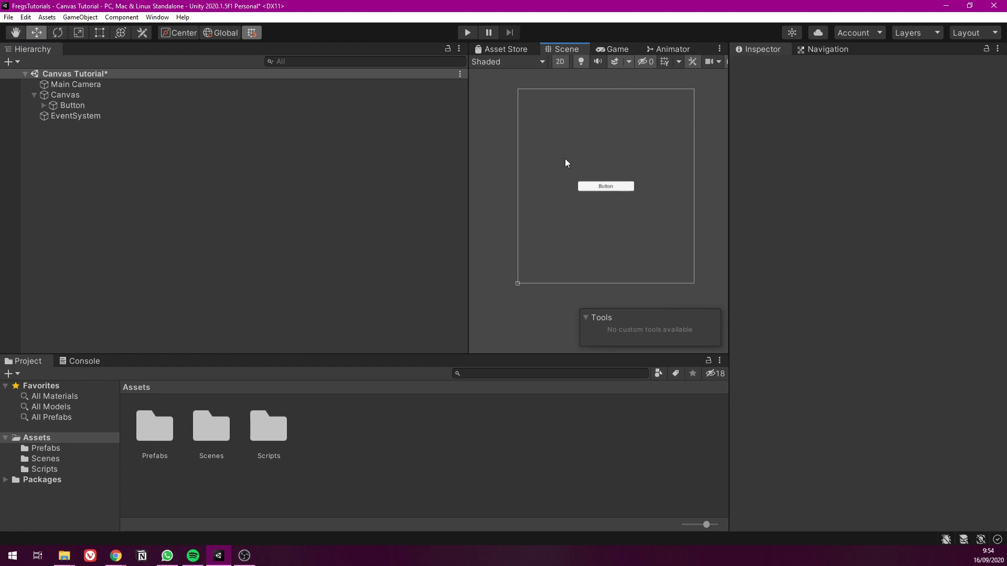
{"action": "middle_click_drag", "start_coordinate": [573, 183], "coordinate": [548, 205]}
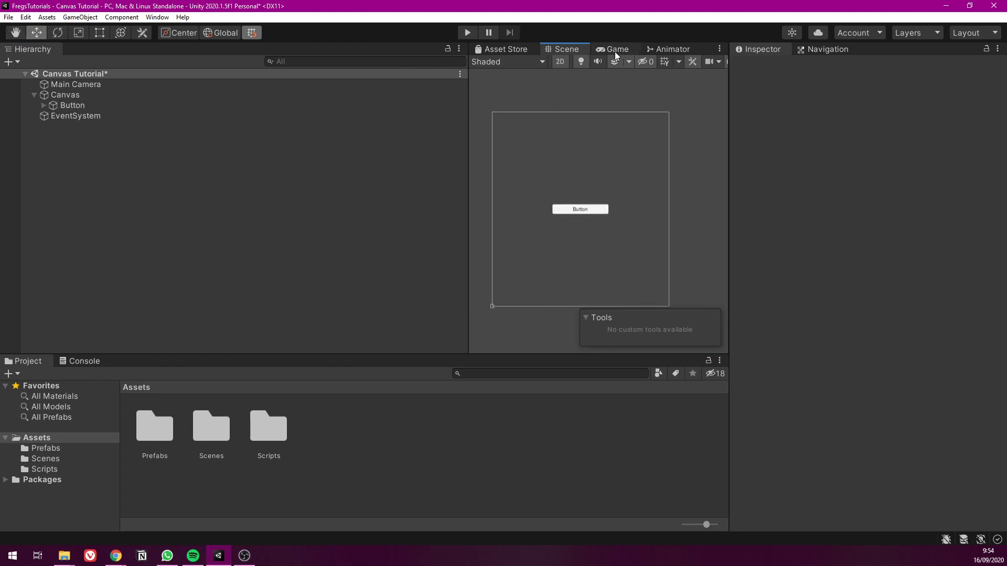
{"action": "middle_click_drag", "start_coordinate": [605, 235], "coordinate": [609, 227]}
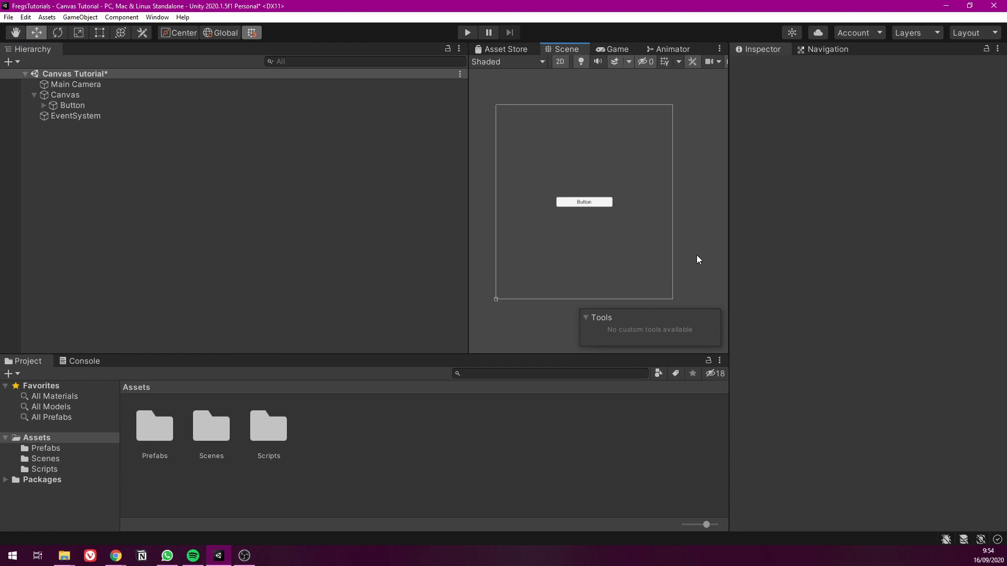
Widen the Game view to examine how the centre-anchored Button responds to a larger screen width
{"action": "left_click", "coordinate": [614, 49]}
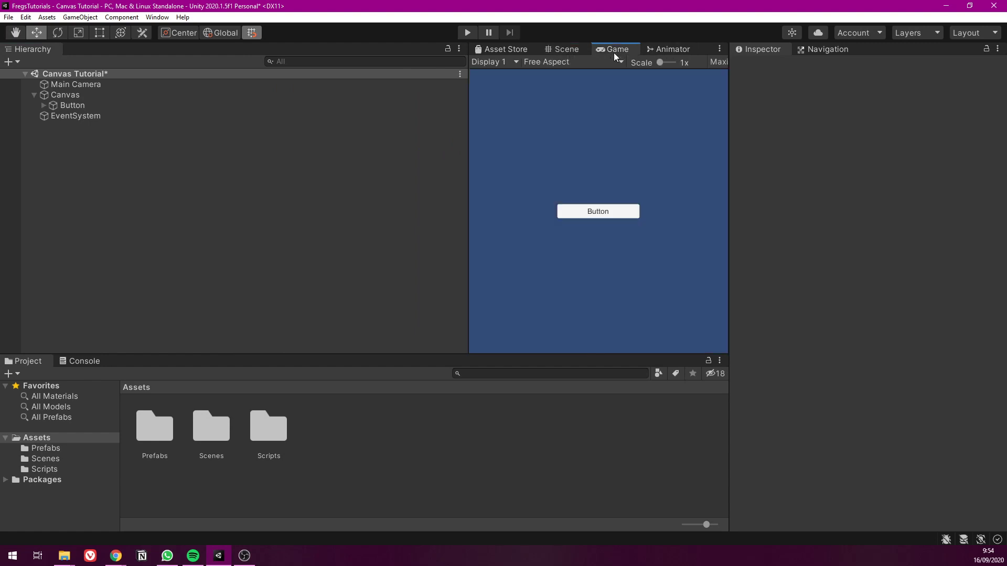
{"action": "left_click_drag", "start_coordinate": [464, 175], "coordinate": [229, 200]}
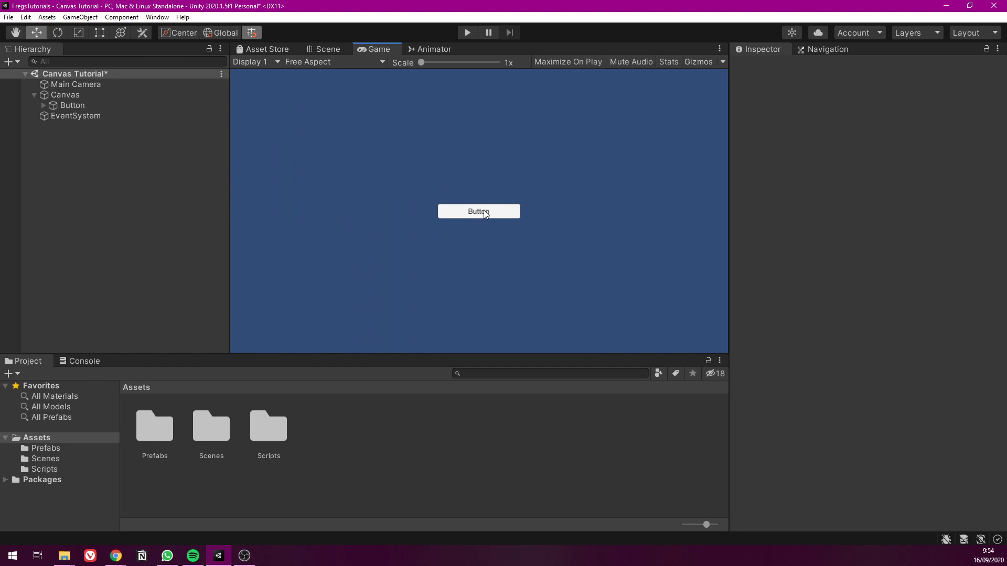
{"action": "left_click_drag", "start_coordinate": [229, 173], "coordinate": [215, 205]}
{"action": "left_click_drag", "start_coordinate": [388, 352], "coordinate": [408, 391]}
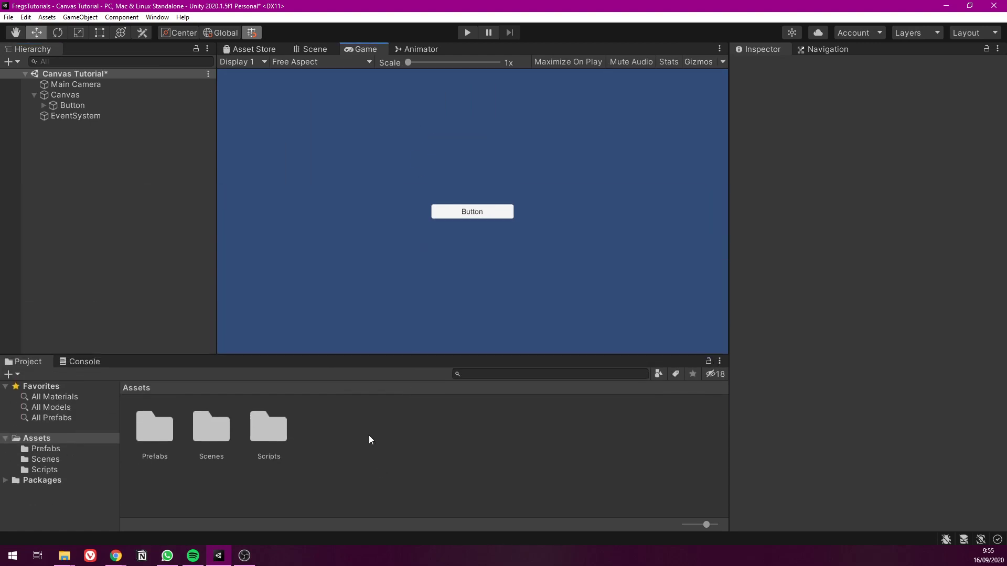
{"action": "mouse_move", "coordinate": [212, 232]}
{"action": "left_mouse_down"}
{"action": "mouse_move", "coordinate": [419, 217]}
{"action": "mouse_move", "coordinate": [201, 233]}
{"action": "left_mouse_up"}
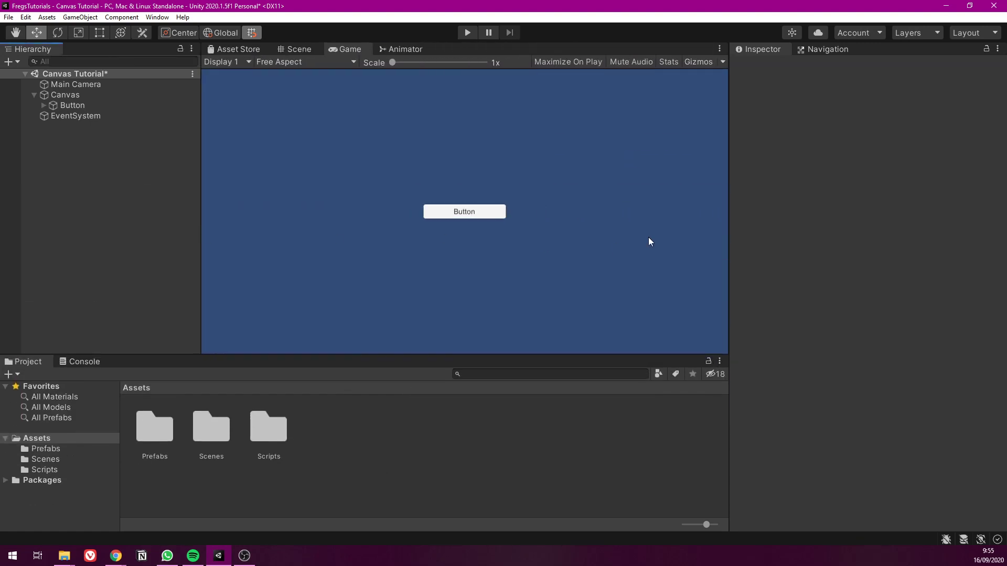
{"action": "mouse_move", "coordinate": [731, 218]}
{"action": "left_mouse_down"}
{"action": "mouse_move", "coordinate": [431, 218]}
{"action": "mouse_move", "coordinate": [748, 225]}
{"action": "left_mouse_up"}
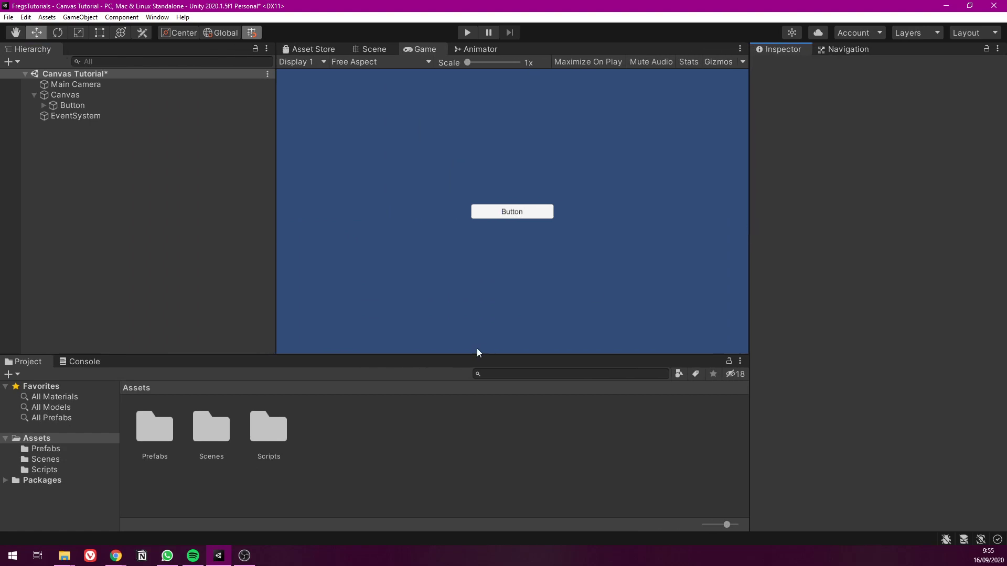
Select the Button with the canvas centred in the Scene view and open its anchor presets
{"action": "left_click", "coordinate": [361, 49]}
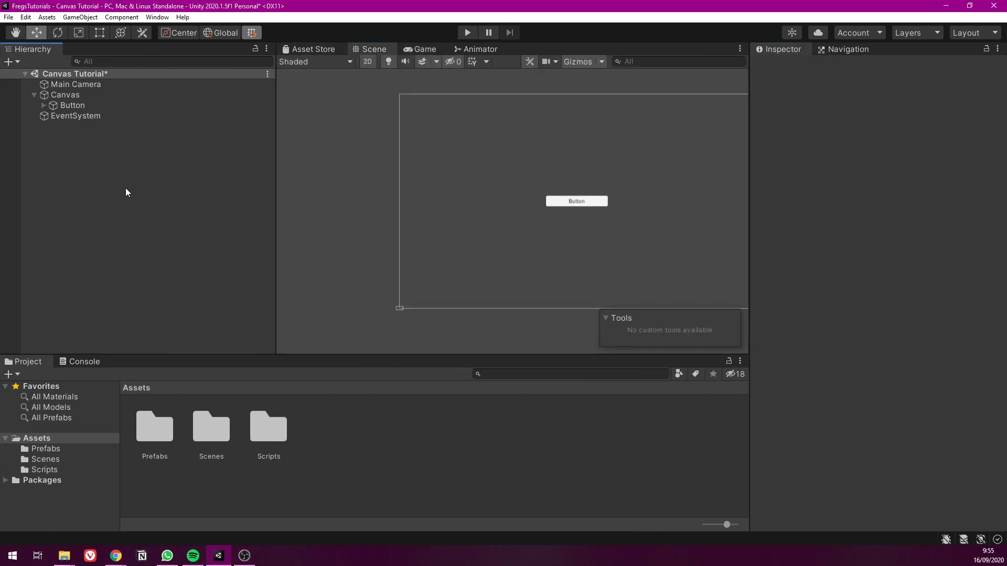
{"action": "middle_click_drag", "start_coordinate": [574, 212], "coordinate": [501, 202]}
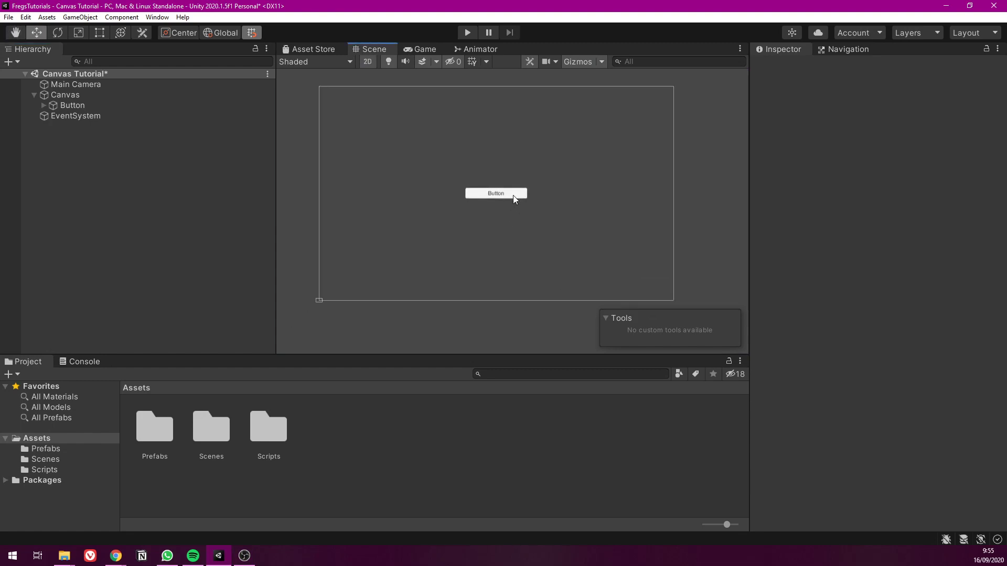
{"action": "left_click", "coordinate": [93, 106]}
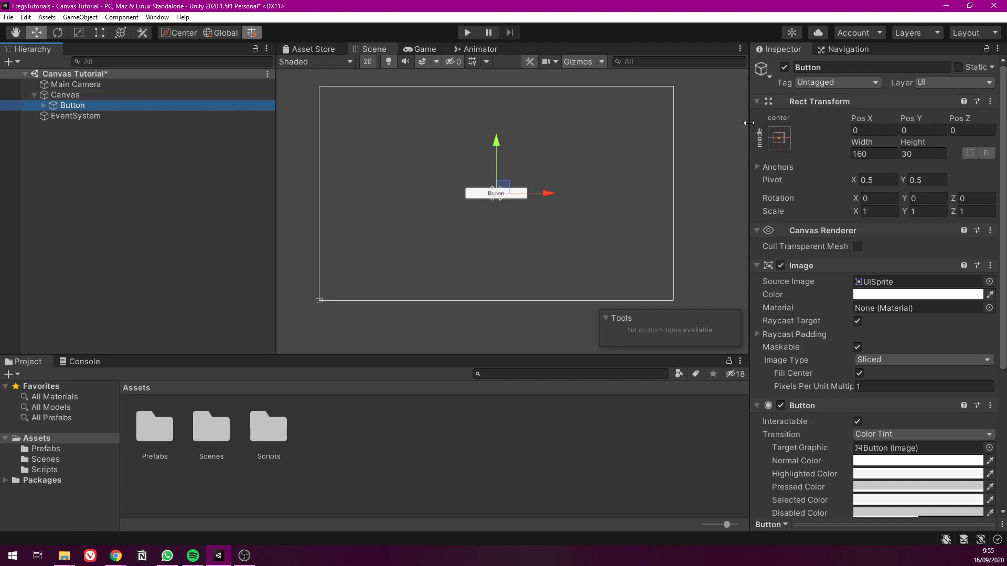
{"action": "left_click", "coordinate": [780, 138]}
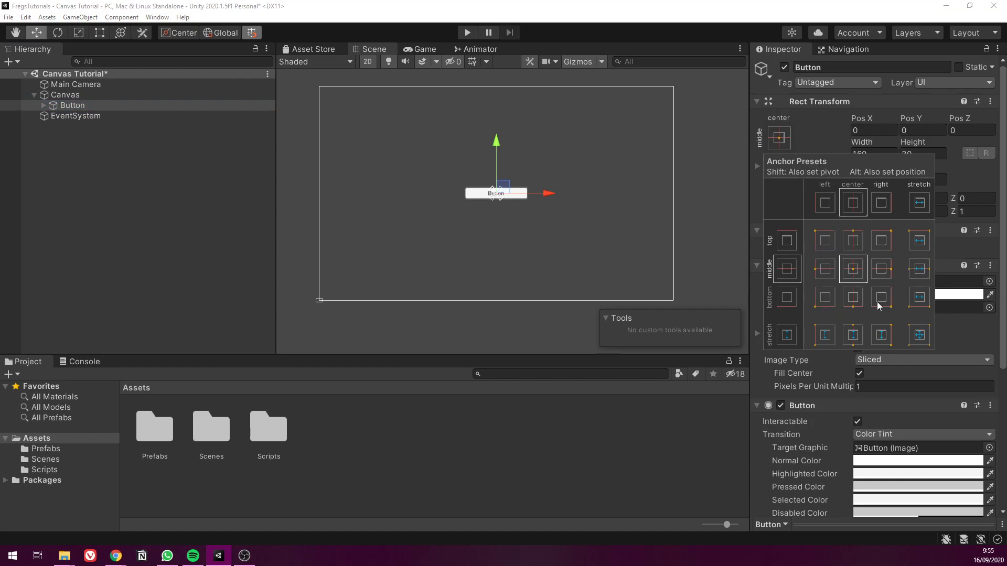
Try the Button's anchor presets for the canvas's four corners, the middle of each edge and the centre
{"action": "left_click", "coordinate": [823, 241]}
{"action": "left_click", "coordinate": [881, 240]}
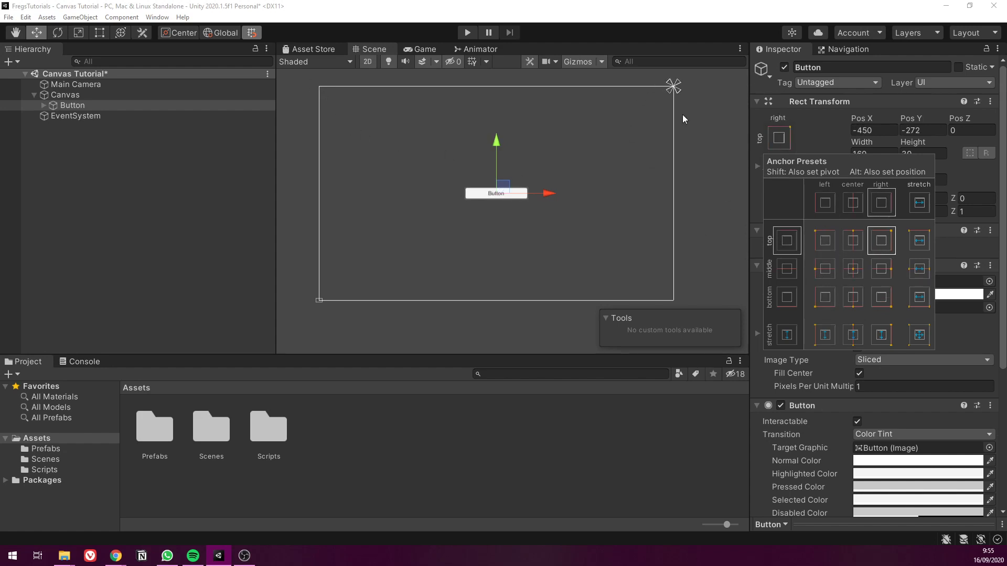
{"action": "left_click", "coordinate": [881, 297]}
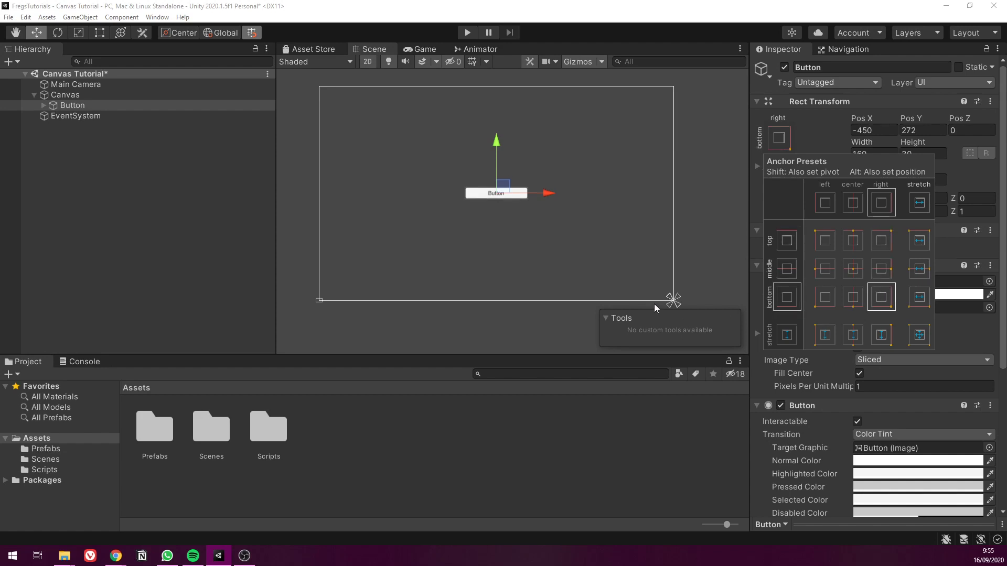
{"action": "left_click", "coordinate": [821, 299]}
{"action": "left_click", "coordinate": [825, 268]}
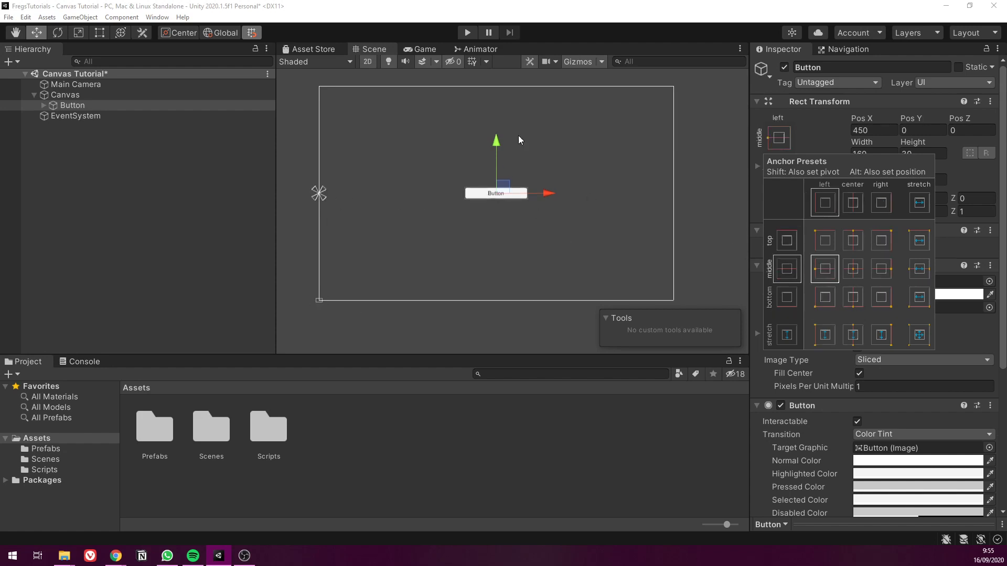
{"action": "left_click", "coordinate": [849, 243]}
{"action": "left_click", "coordinate": [885, 268]}
{"action": "left_click", "coordinate": [851, 295]}
{"action": "left_click", "coordinate": [849, 271]}
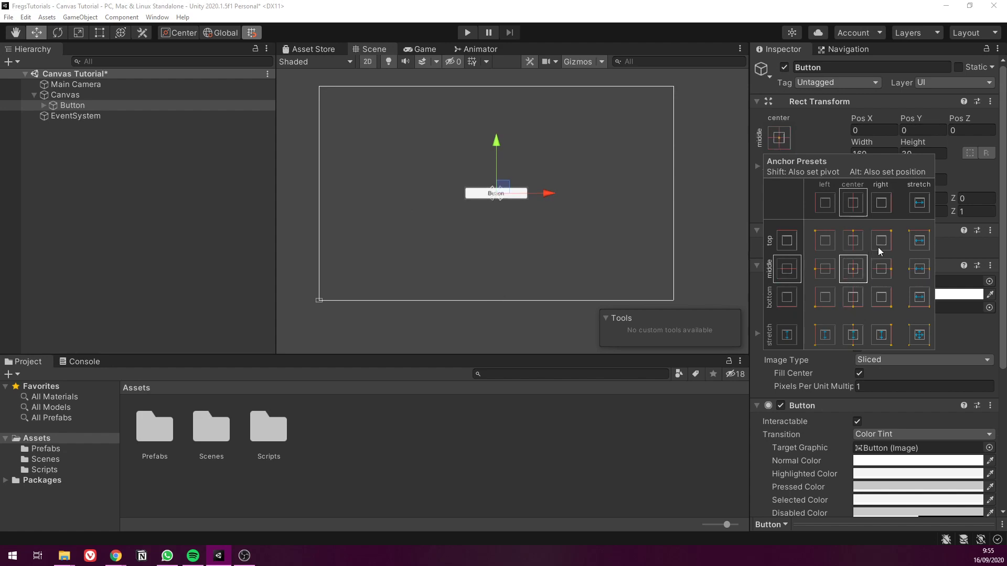
Anchor the Button to the top left of the canvas and keep it selected
{"action": "left_click", "coordinate": [879, 245]}
{"action": "left_click", "coordinate": [849, 243]}
{"action": "left_click", "coordinate": [851, 270]}
{"action": "left_click", "coordinate": [825, 242]}
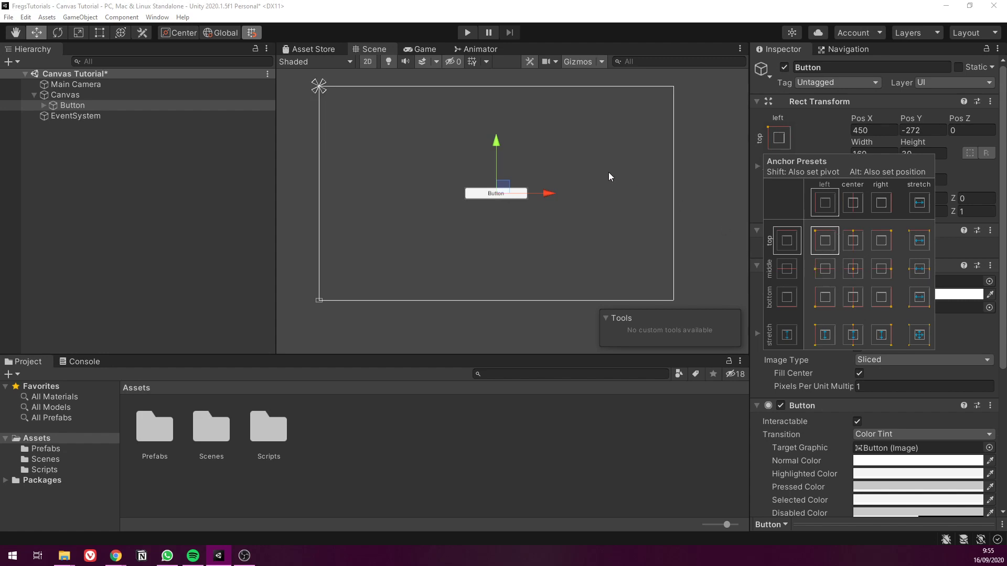
{"action": "left_click", "coordinate": [719, 141]}
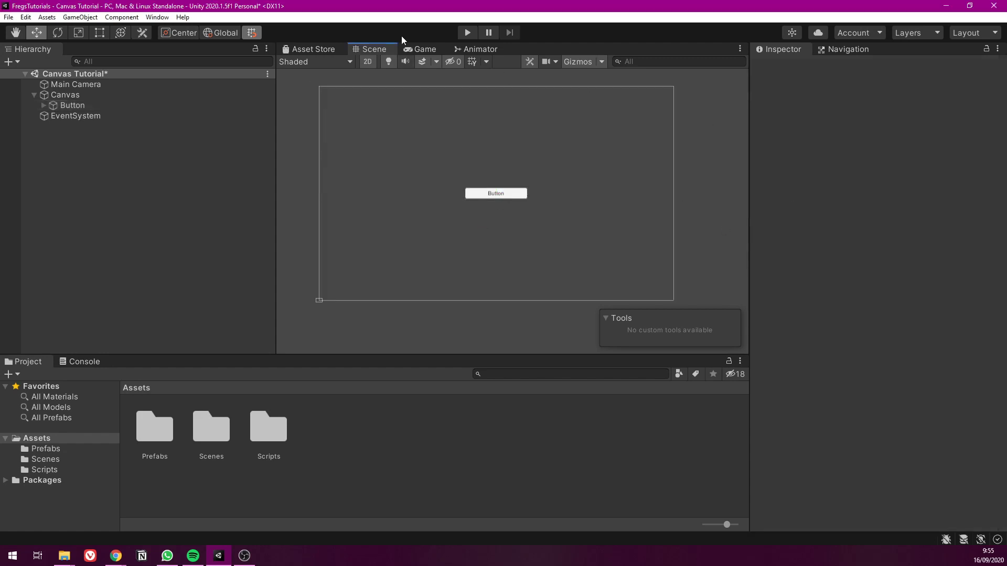
{"action": "left_click", "coordinate": [79, 105]}
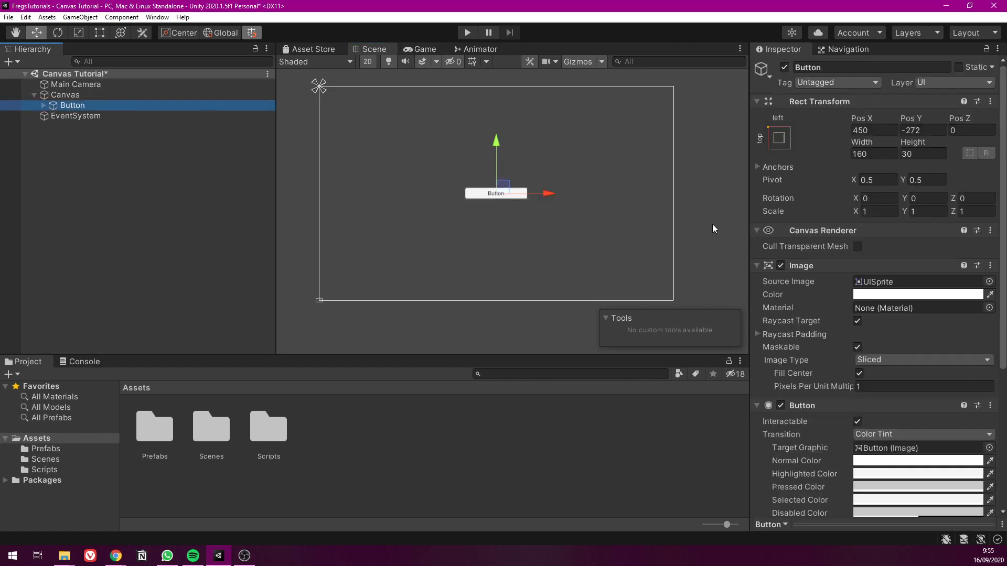
Resize the Game view to test how the top-left-anchored Button moves, and return to the Scene view
{"action": "left_click", "coordinate": [422, 49]}
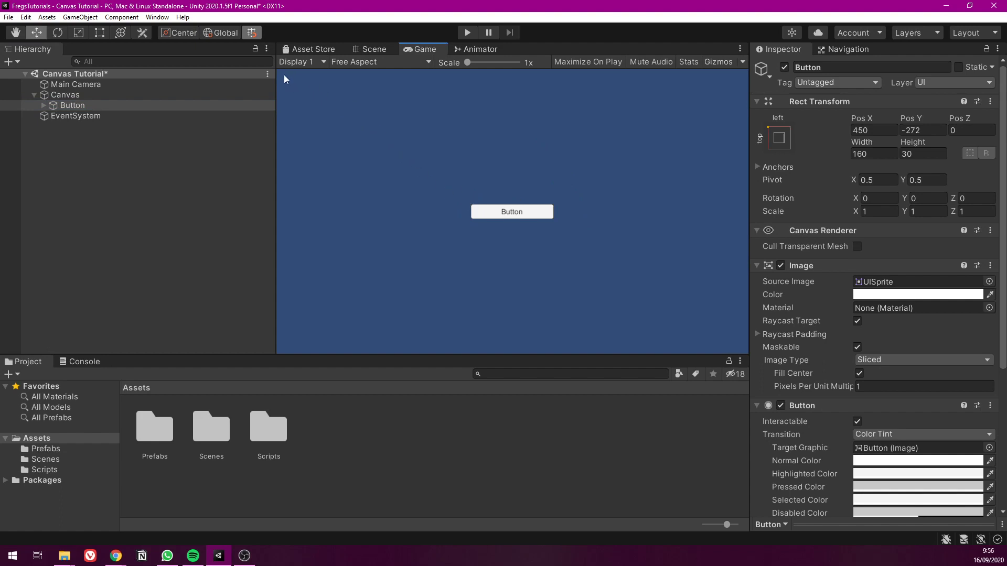
{"action": "left_click_drag", "start_coordinate": [748, 198], "coordinate": [528, 194]}
{"action": "left_click_drag", "start_coordinate": [353, 182], "coordinate": [195, 187]}
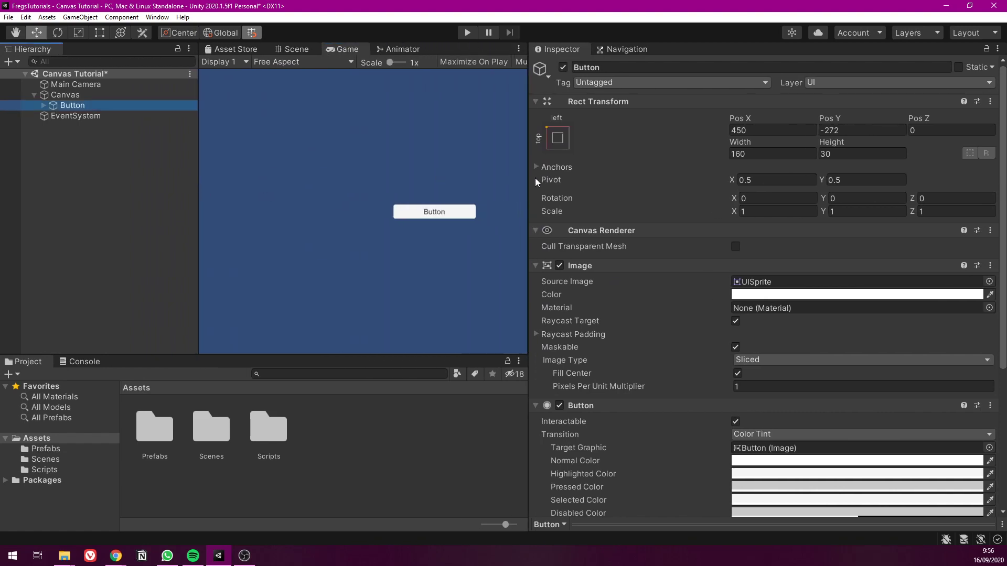
{"action": "left_click_drag", "start_coordinate": [528, 181], "coordinate": [684, 181]}
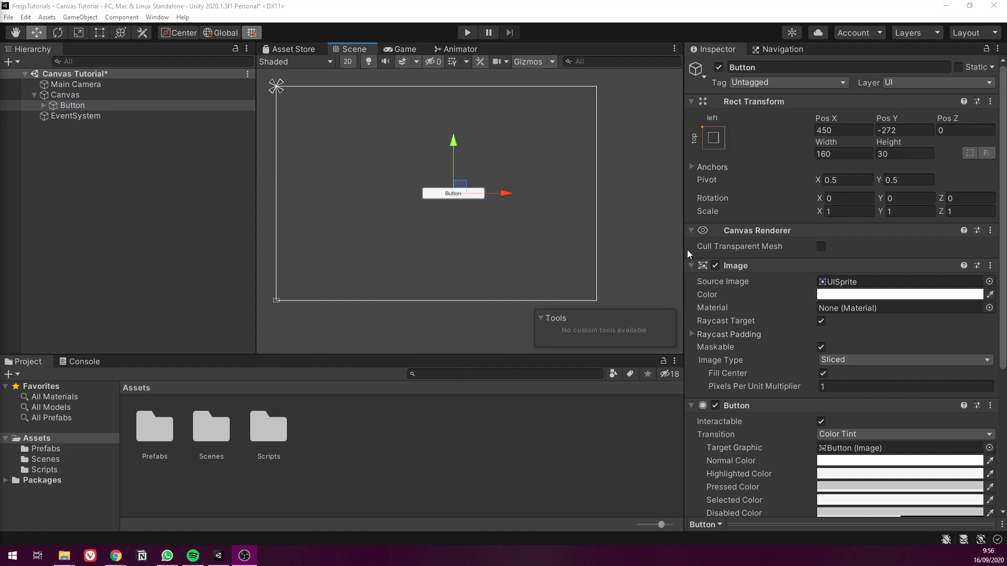
{"action": "left_click", "coordinate": [765, 238]}
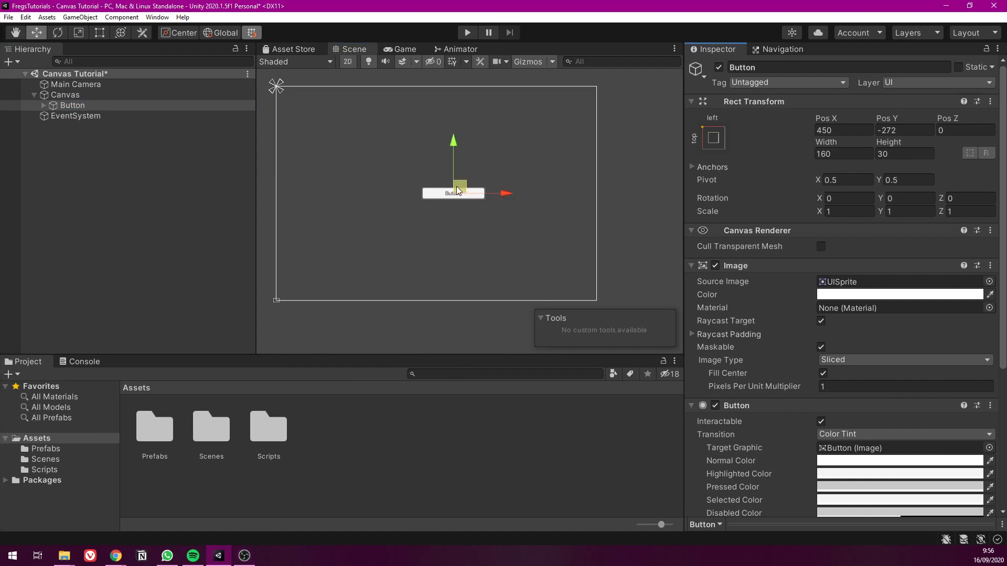
Move the Button just inside the canvas's top-left corner, about Pos X 86 and Pos Y -23.5, and check it at another Game view size
{"action": "left_click_drag", "start_coordinate": [460, 185], "coordinate": [314, 93]}
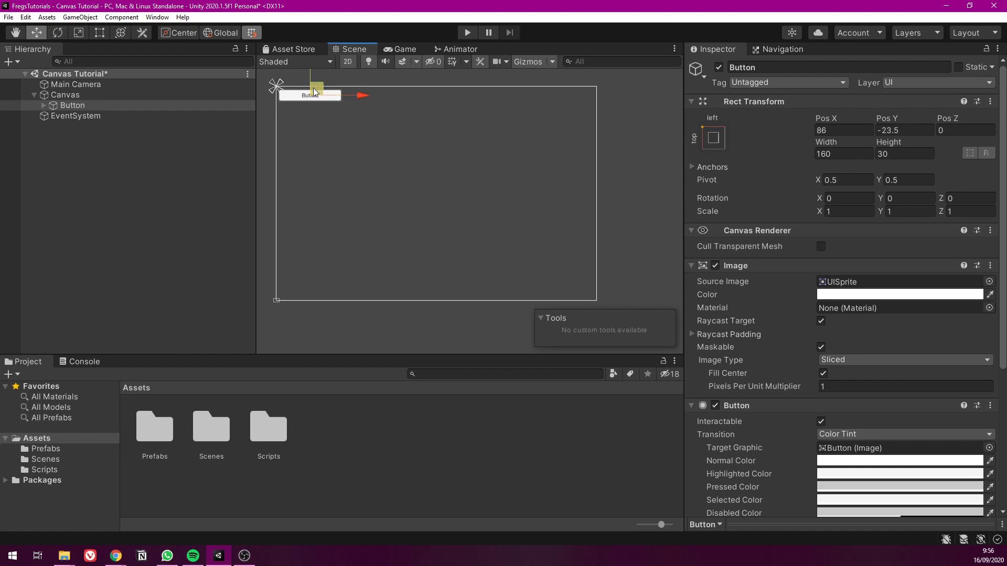
{"action": "left_click", "coordinate": [400, 49]}
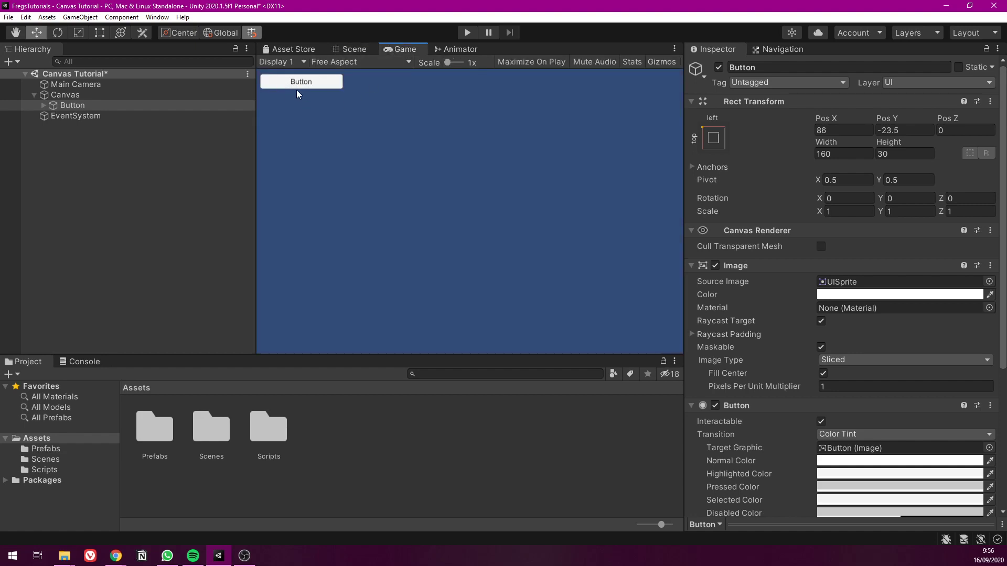
{"action": "left_click", "coordinate": [348, 49]}
{"action": "scroll", "coordinate": [321, 115], "scroll_direction": "up", "scroll_amount": 3}
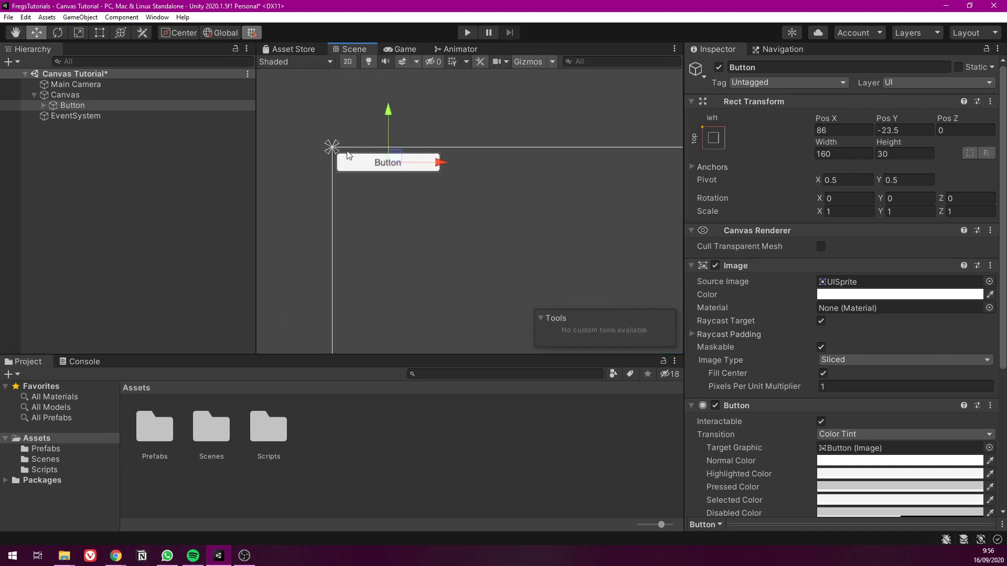
{"action": "left_click", "coordinate": [414, 48]}
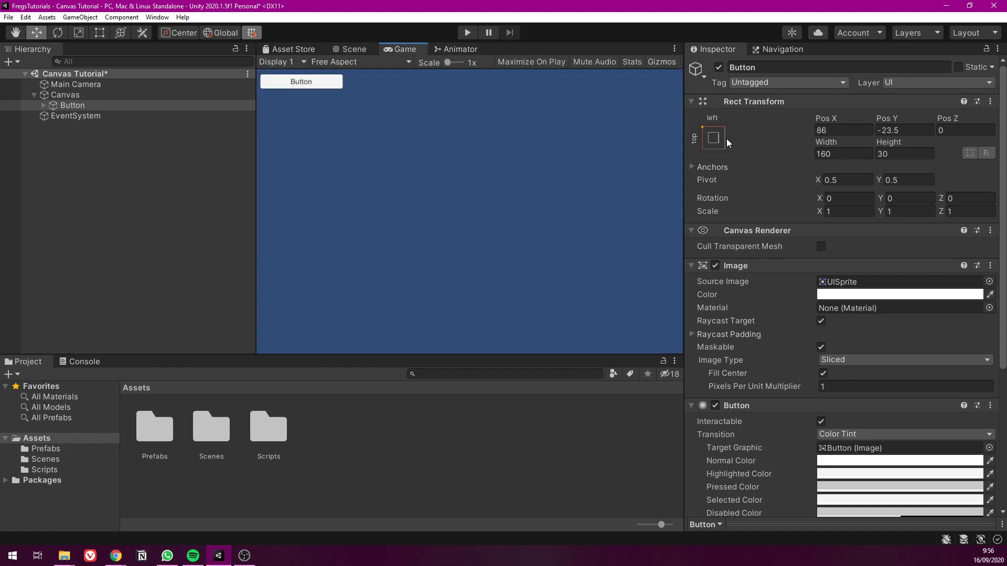
{"action": "left_click_drag", "start_coordinate": [684, 132], "coordinate": [211, 156]}
{"action": "left_click", "coordinate": [308, 49]}
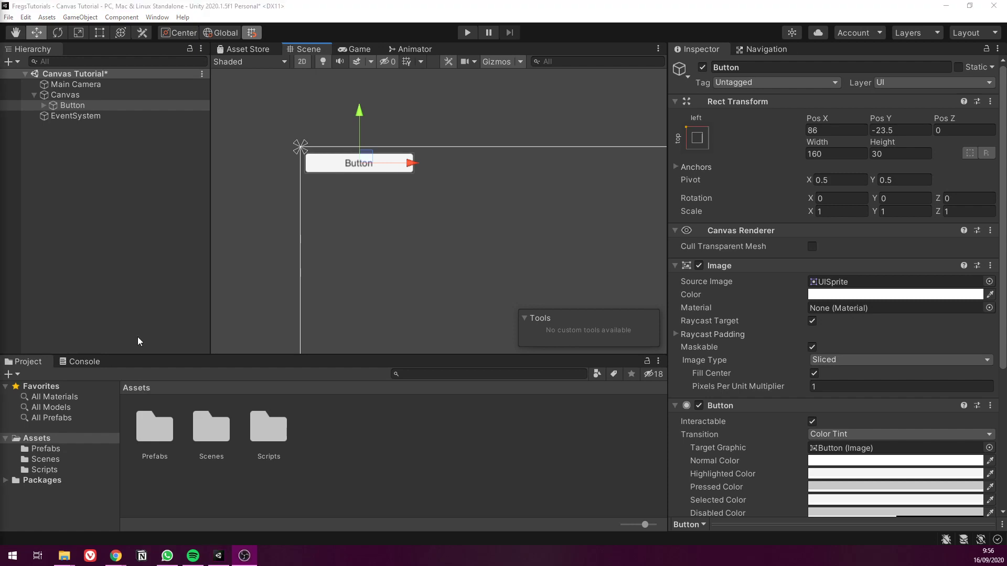
{"action": "left_click", "coordinate": [398, 130]}
{"action": "left_click", "coordinate": [384, 164]}
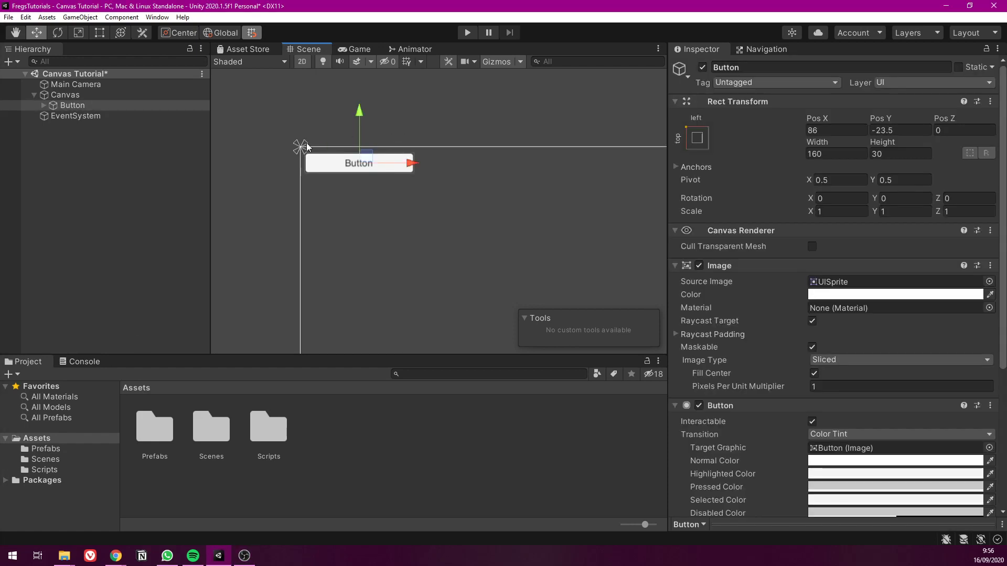
{"action": "middle_click_drag", "start_coordinate": [516, 192], "coordinate": [386, 106]}
{"action": "scroll", "coordinate": [366, 148], "scroll_direction": "down", "scroll_amount": 10}
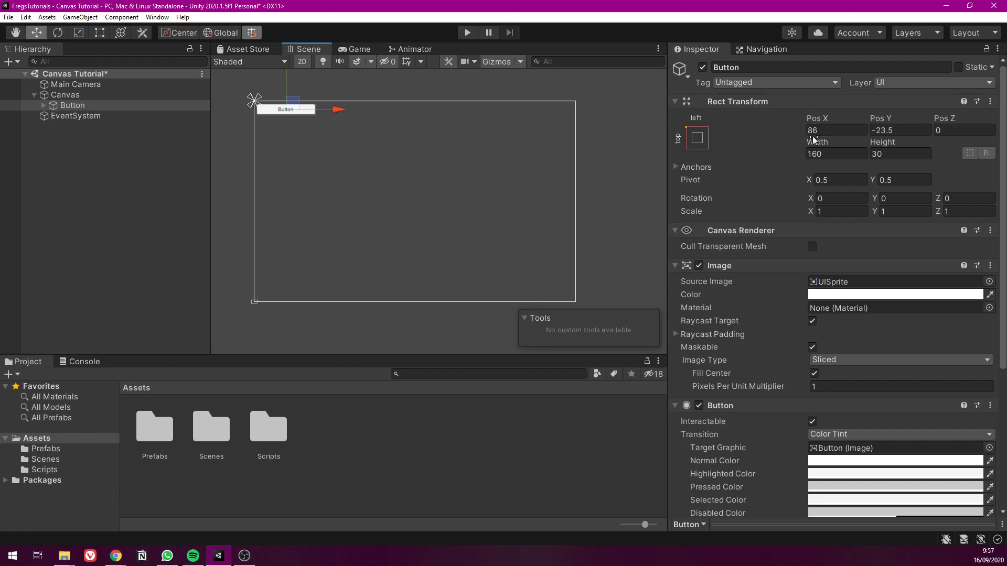
Set the Button's Pos X and Pos Y to 0 and inspect how it sits on the canvas's top-left corner
{"action": "left_click", "coordinate": [829, 131]}
{"action": "type", "text": "0"}
{"action": "left_click", "coordinate": [896, 131]}
{"action": "type", "text": "0"}
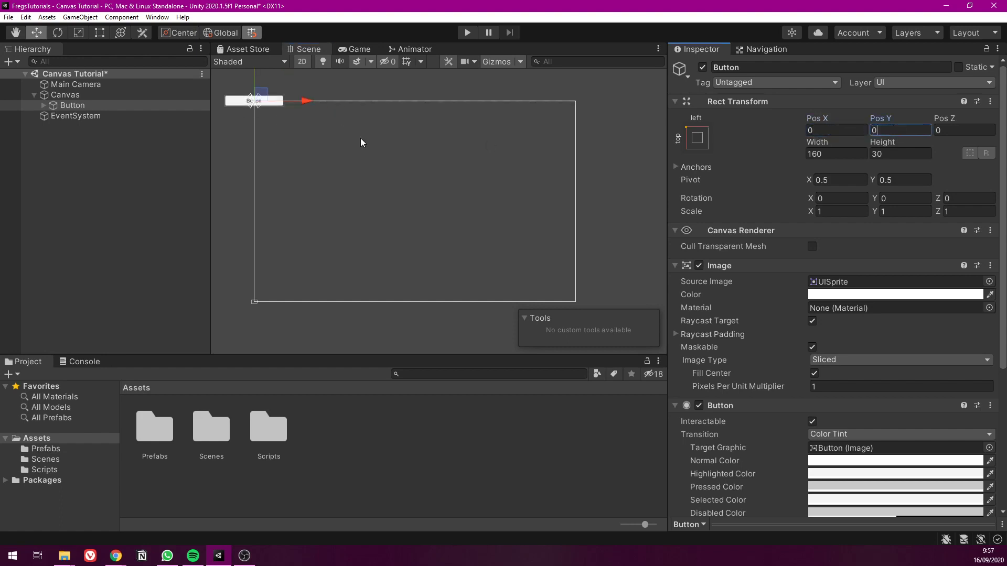
{"action": "middle_click_drag", "start_coordinate": [348, 101], "coordinate": [514, 174]}
{"action": "scroll", "coordinate": [419, 176], "scroll_direction": "up", "scroll_amount": 5}
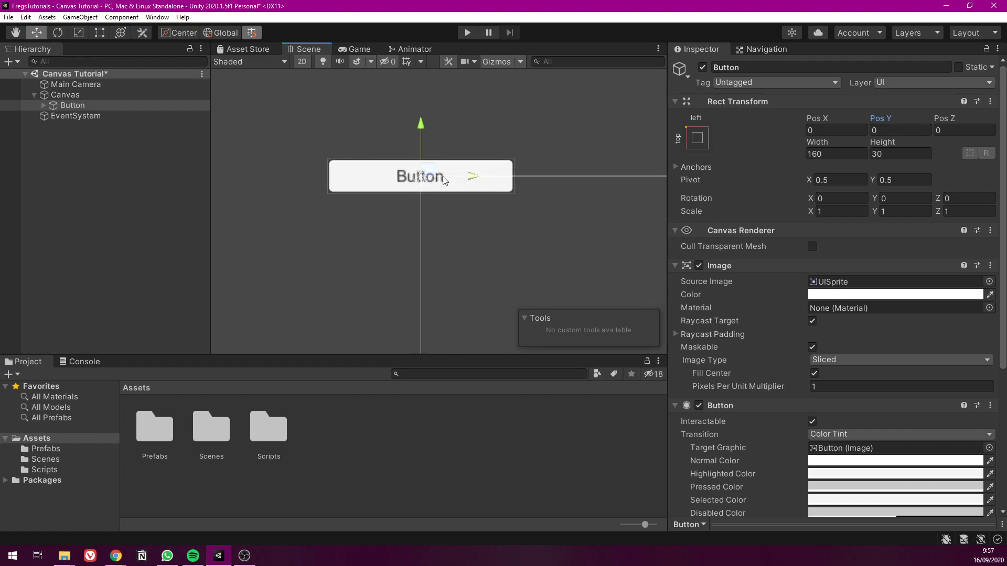
{"action": "scroll", "coordinate": [472, 212], "scroll_direction": "down", "scroll_amount": 4}
{"action": "middle_click_drag", "start_coordinate": [490, 213], "coordinate": [289, 137]}
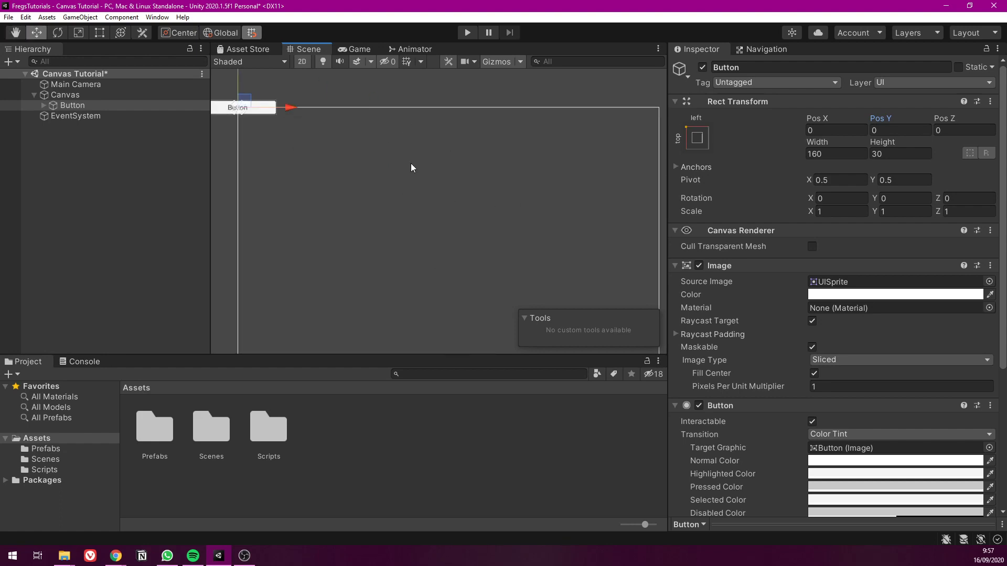
{"action": "scroll", "coordinate": [411, 164], "scroll_direction": "down", "scroll_amount": 4}
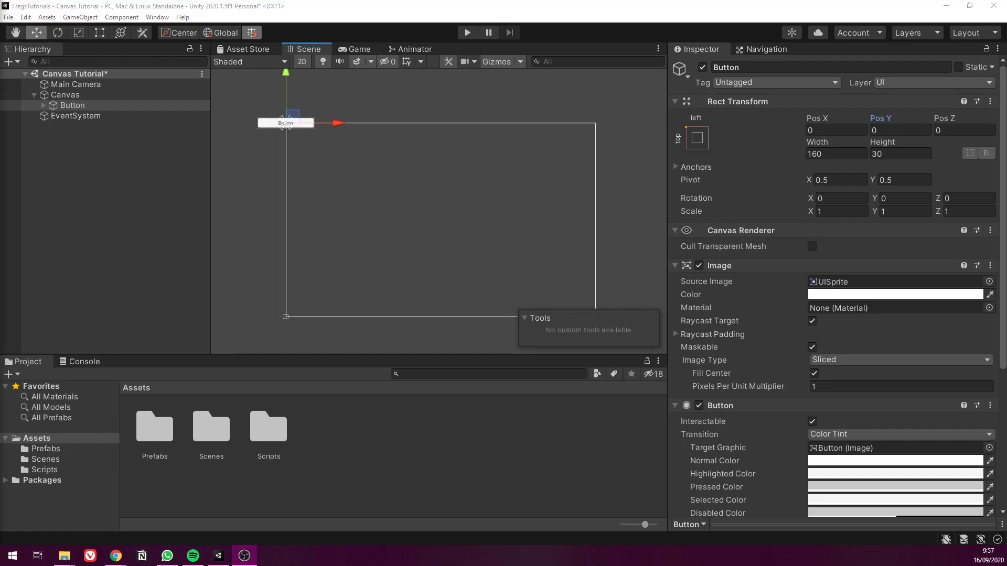
Reposition the Button by hand to about Pos X 78 and Pos Y -14.5, aligning its edges with the canvas's top-left corner
{"action": "left_click", "coordinate": [111, 210]}
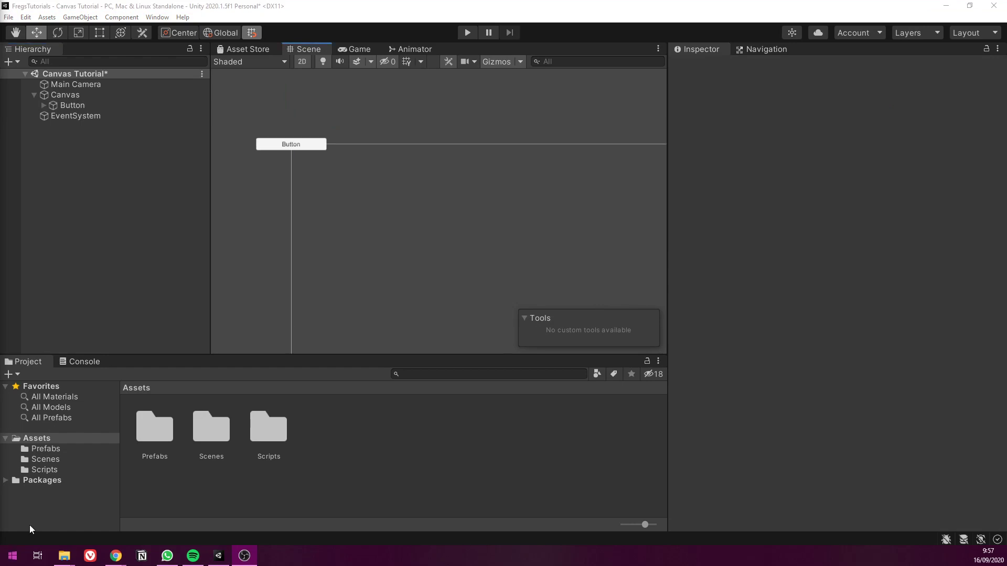
{"action": "left_click", "coordinate": [174, 187]}
{"action": "scroll", "coordinate": [315, 129], "scroll_direction": "up", "scroll_amount": 6}
{"action": "left_click", "coordinate": [315, 149]}
{"action": "left_click", "coordinate": [317, 152]}
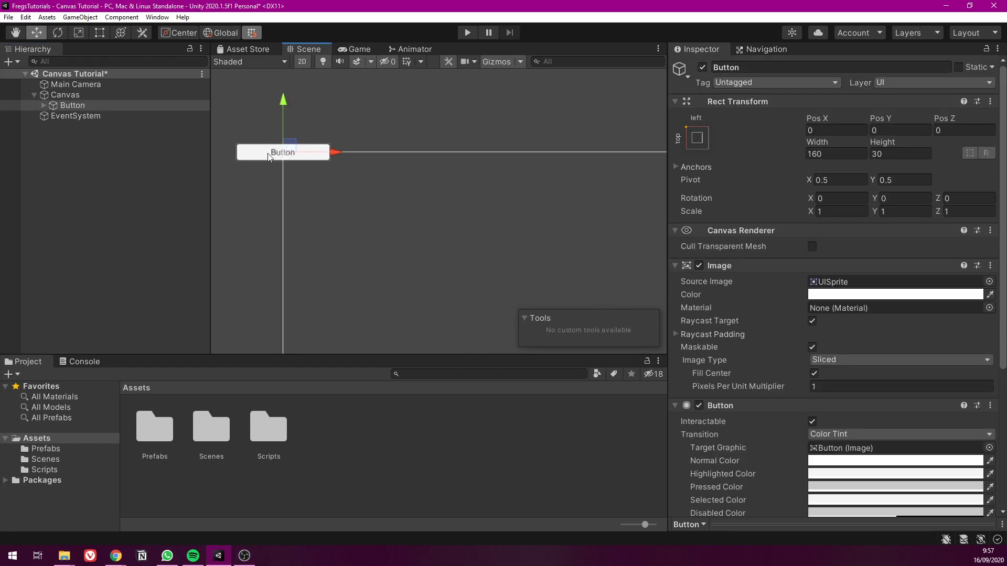
{"action": "left_click_drag", "start_coordinate": [288, 147], "coordinate": [340, 157]}
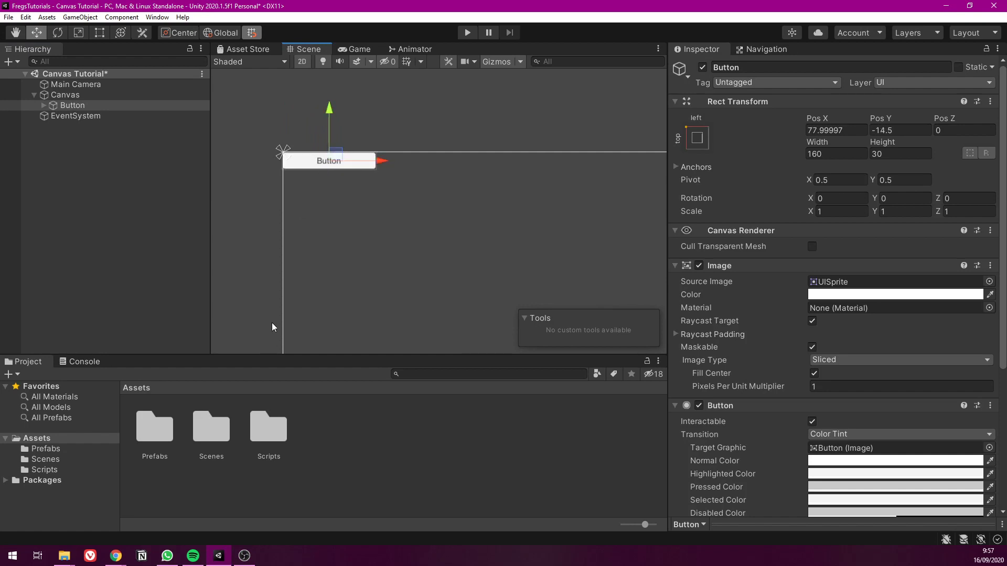
{"action": "scroll", "coordinate": [243, 146], "scroll_direction": "up", "scroll_amount": 5}
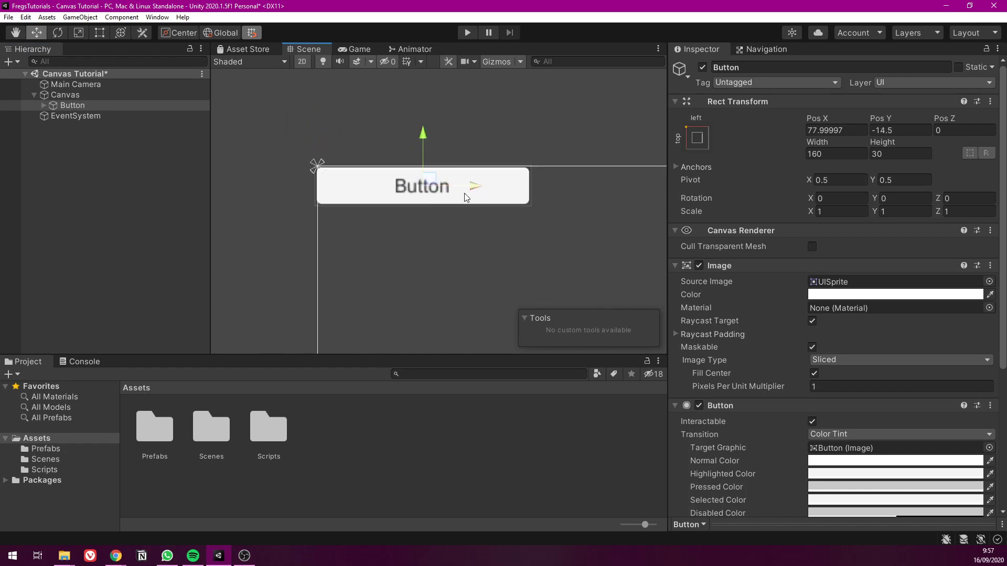
{"action": "scroll", "coordinate": [464, 193], "scroll_direction": "down", "scroll_amount": 6}
Return the Button to its top-left anchor by entering 0 for both Pos X and Pos Y
{"action": "left_click", "coordinate": [839, 131]}
{"action": "type", "text": "0"}
{"action": "left_click", "coordinate": [894, 129]}
{"action": "type", "text": "0"}
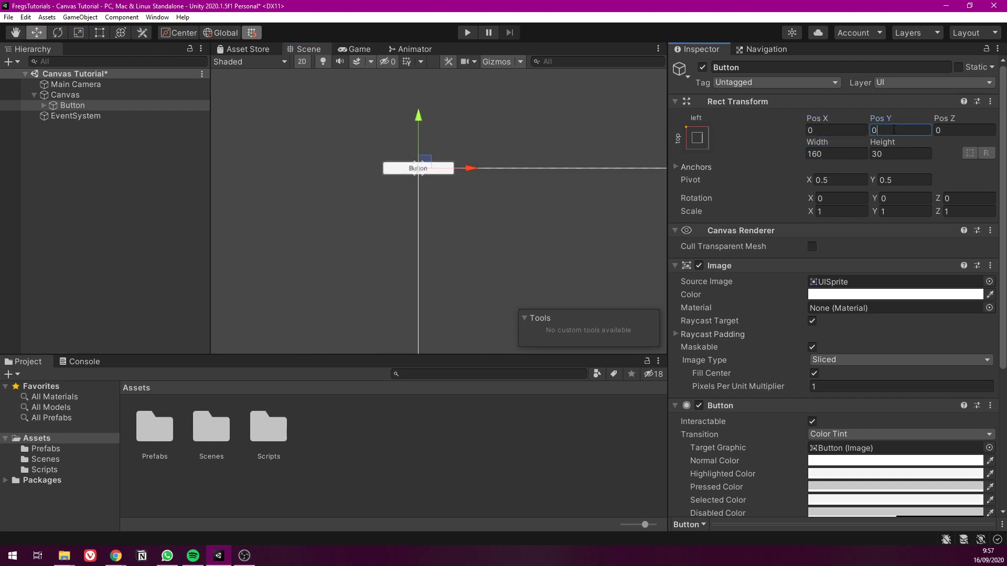
Apply the top-left anchor preset to the Button with its pivot set as well
{"action": "left_click", "coordinate": [702, 139]}
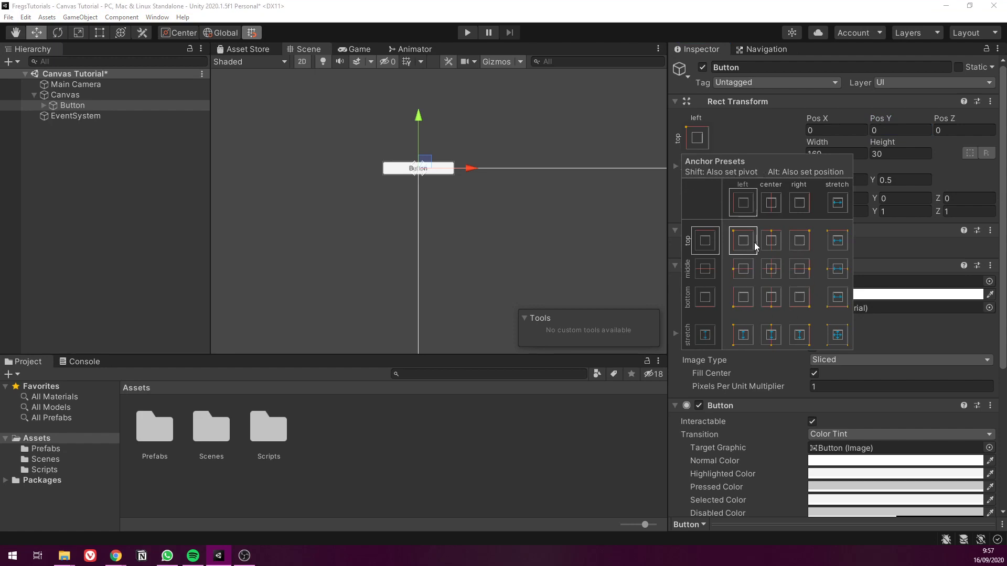
{"action": "key", "text": "shift"}
{"action": "left_click", "coordinate": [742, 241], "text": "shift"}
{"action": "middle_click_drag", "start_coordinate": [432, 242], "coordinate": [334, 194]}
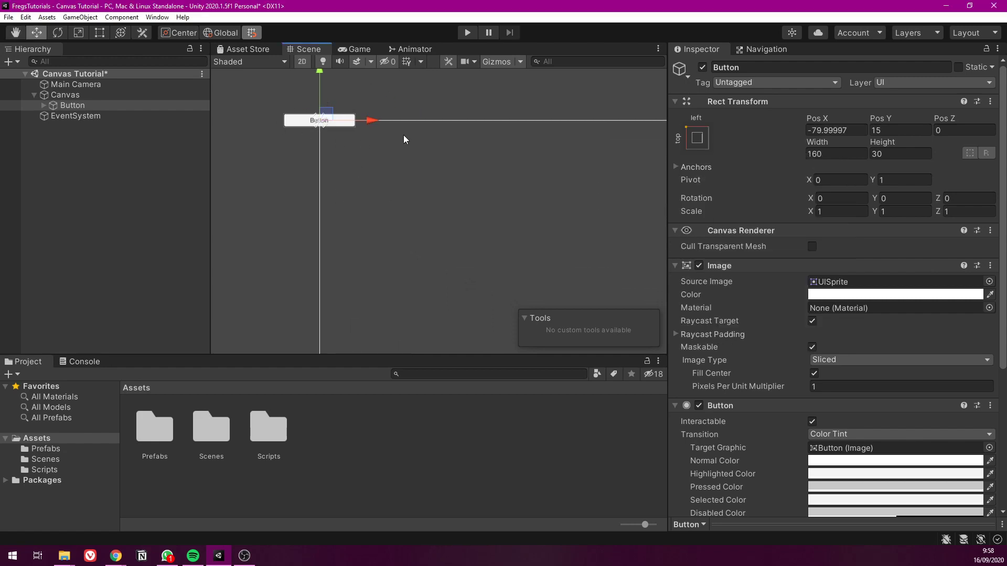
Zero the Button's Pos X and Pos Y using the top-left pivot, and inspect its alignment with the canvas corner up close
{"action": "scroll", "coordinate": [291, 105], "scroll_direction": "up", "scroll_amount": 2}
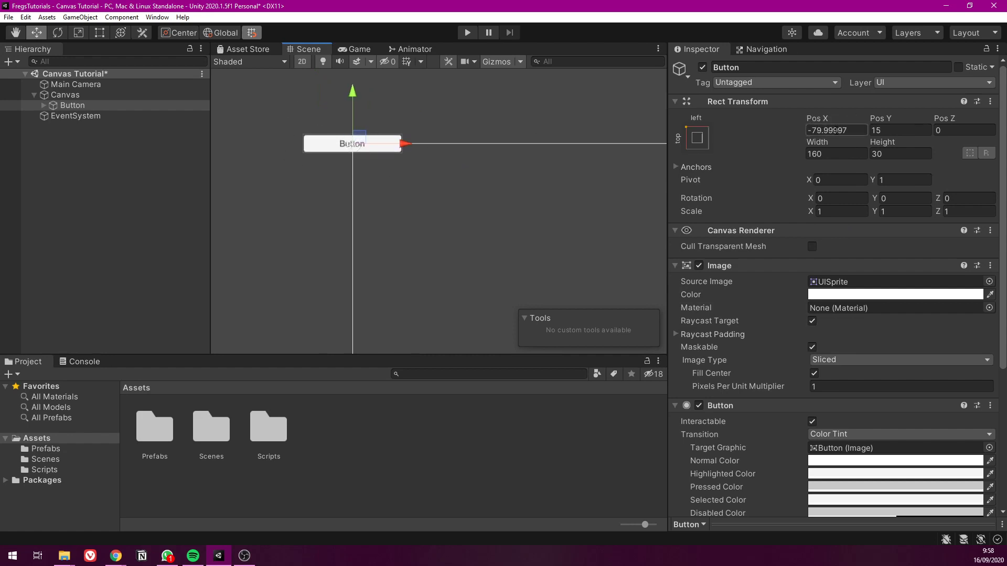
{"action": "left_click", "coordinate": [846, 131]}
{"action": "type", "text": "0"}
{"action": "left_click", "coordinate": [890, 131]}
{"action": "type", "text": "0"}
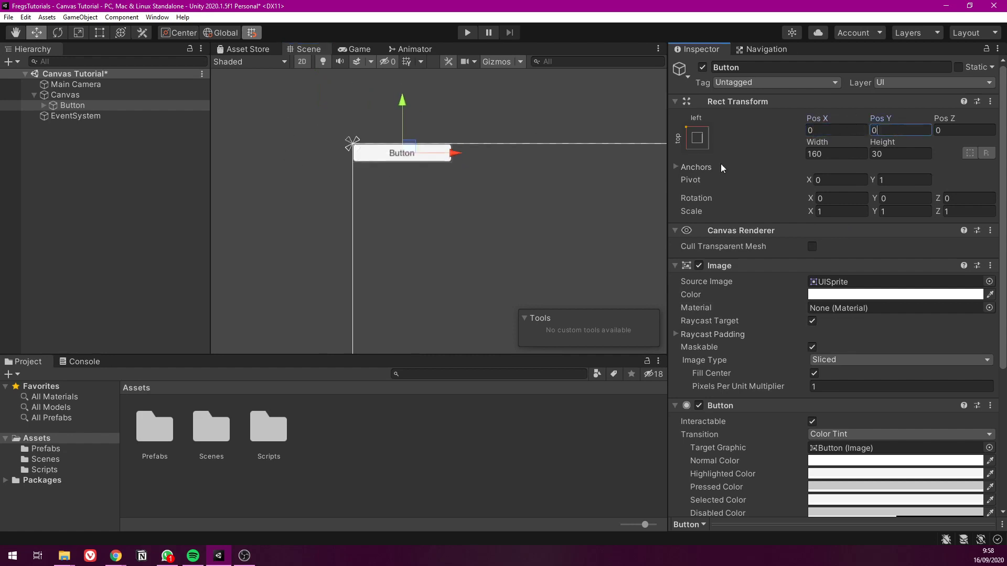
{"action": "left_click", "coordinate": [448, 164]}
{"action": "scroll", "coordinate": [364, 153], "scroll_direction": "up", "scroll_amount": 6}
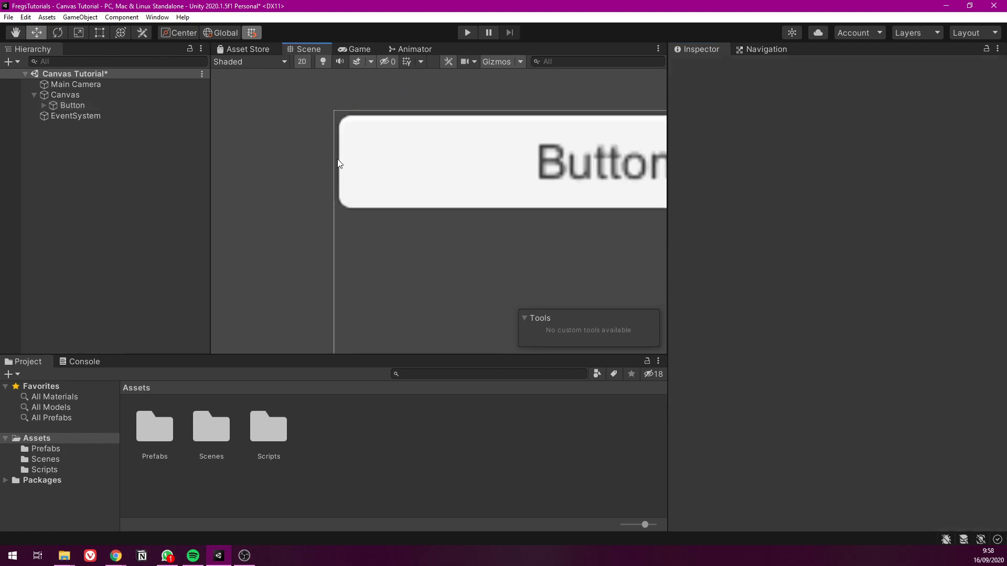
{"action": "scroll", "coordinate": [357, 172], "scroll_direction": "down", "scroll_amount": 4}
{"action": "scroll", "coordinate": [357, 172], "scroll_direction": "down", "scroll_amount": 2}
{"action": "middle_click_drag", "start_coordinate": [401, 195], "coordinate": [383, 179]}
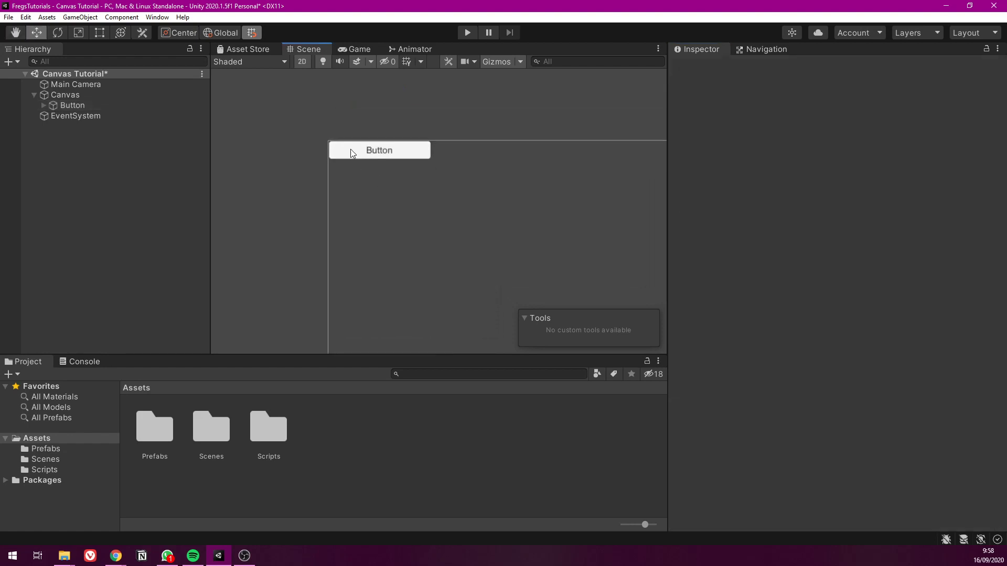
Select the Button and compare its alignment with both pivots by undoing the position and pivot changes and redoing them
{"action": "left_click", "coordinate": [350, 150]}
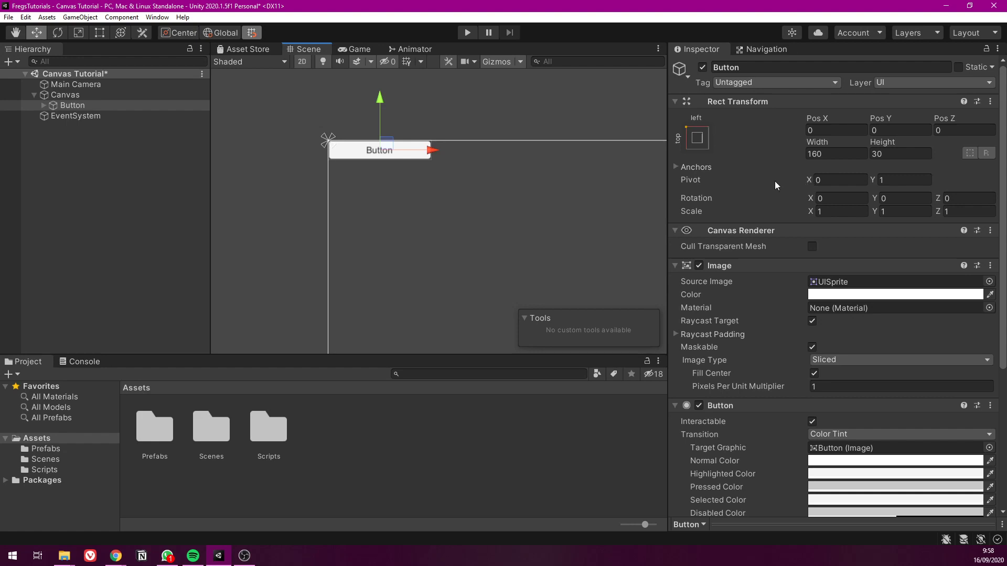
{"action": "left_click", "coordinate": [826, 180]}
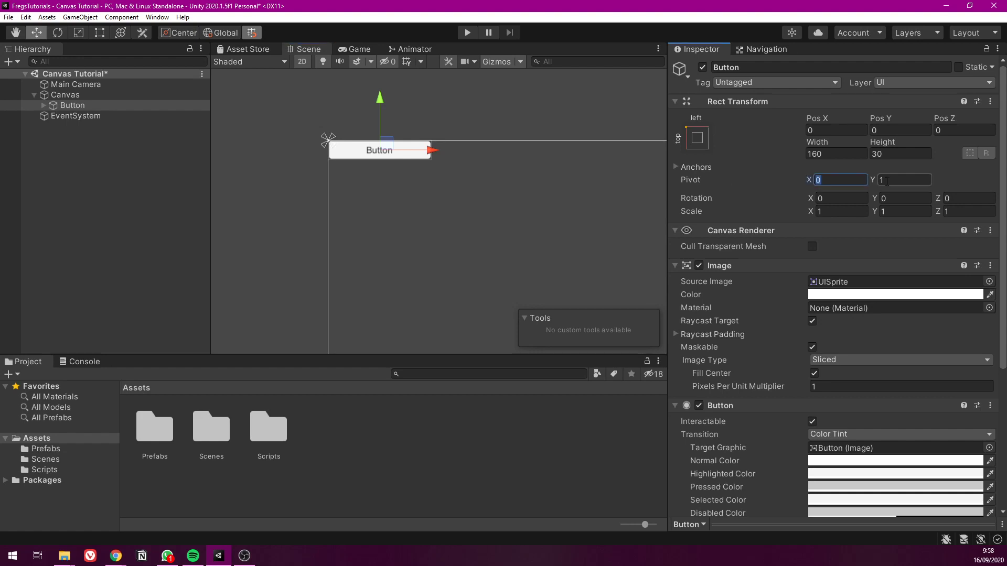
{"action": "key", "text": "Tab"}
{"action": "key", "text": "ctrl+z"}
{"action": "key", "text": "ctrl+z"}
{"action": "key", "text": "ctrl+z"}
{"action": "key", "text": "ctrl+z"}
{"action": "key", "text": "ctrl+z"}
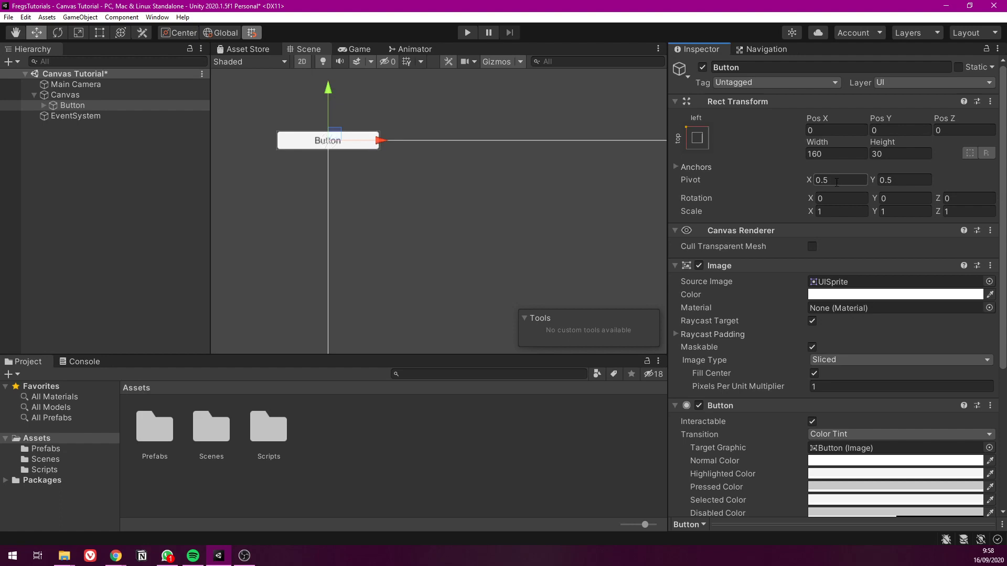
{"action": "key", "text": "ctrl+y"}
{"action": "key", "text": "ctrl+y"}
{"action": "key", "text": "ctrl+y"}
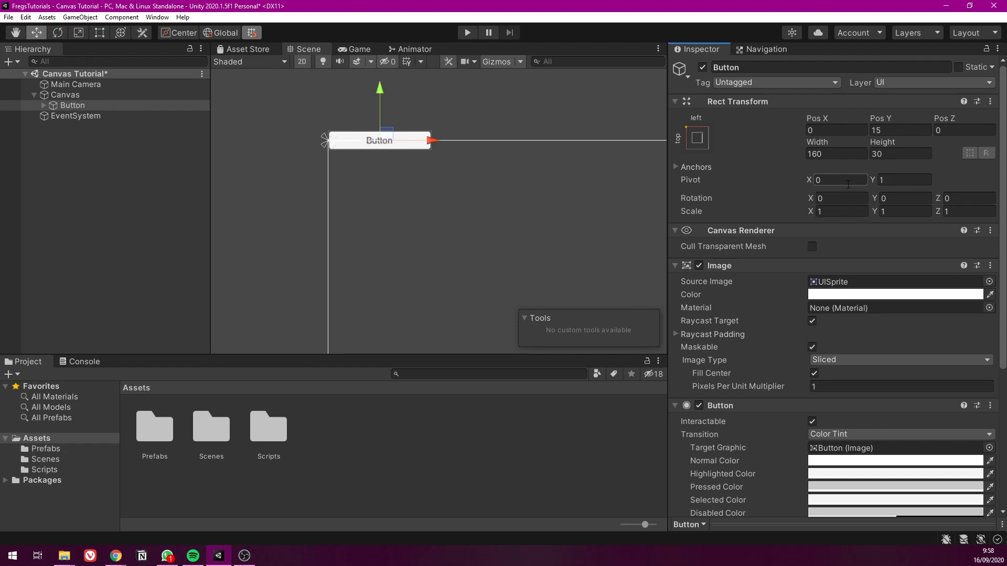
{"action": "key", "text": "ctrl+y"}
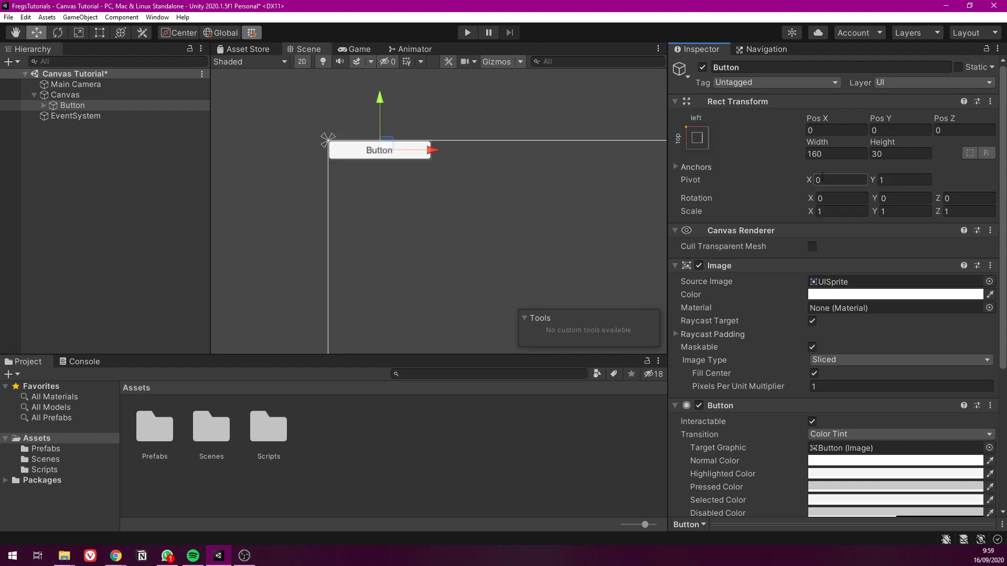
Examine the Button's alignment with its anchor in close-up and review the pivot option in the anchor presets
{"action": "scroll", "coordinate": [489, 185], "scroll_direction": "up", "scroll_amount": 5}
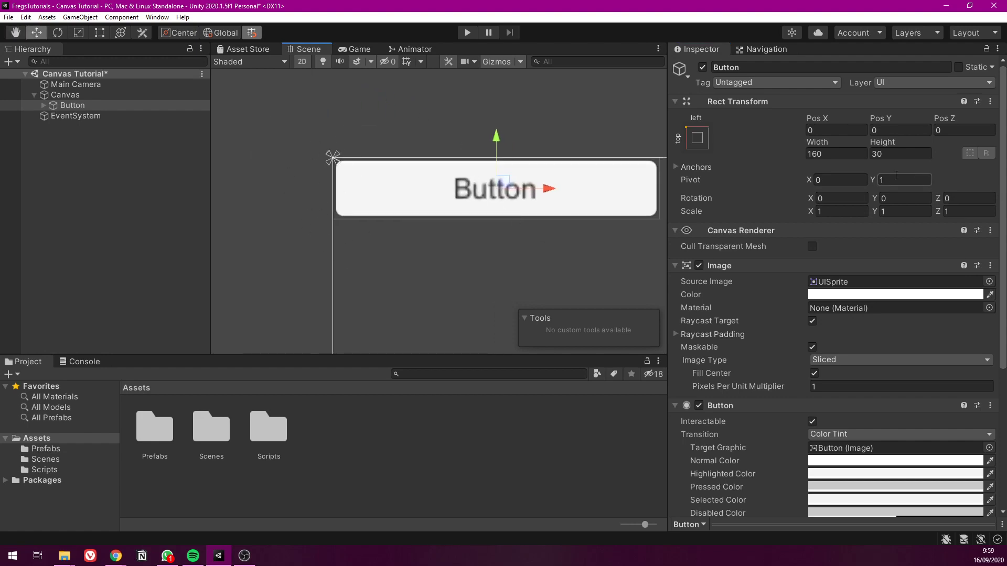
{"action": "middle_click_drag", "start_coordinate": [487, 168], "coordinate": [458, 178]}
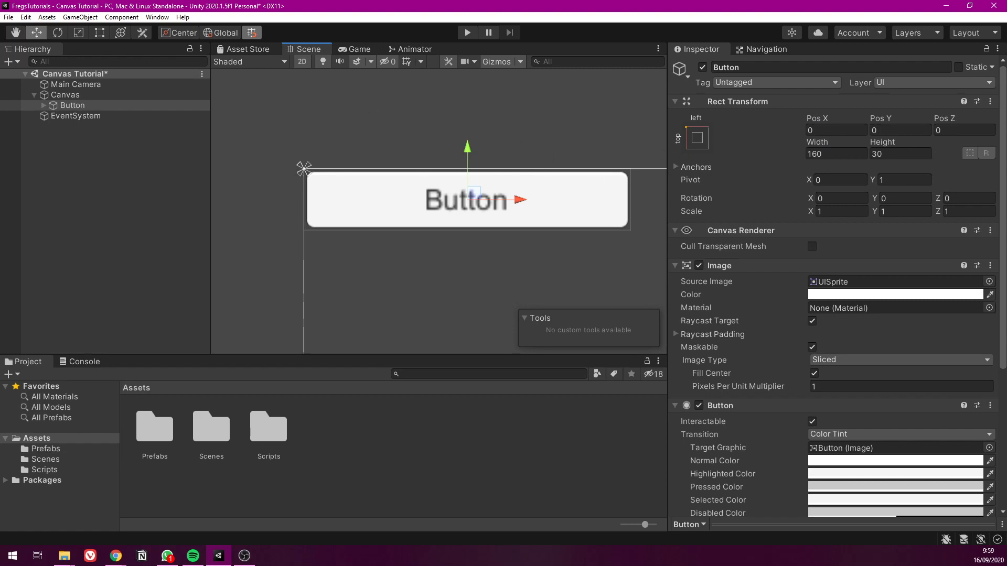
{"action": "left_click", "coordinate": [697, 138]}
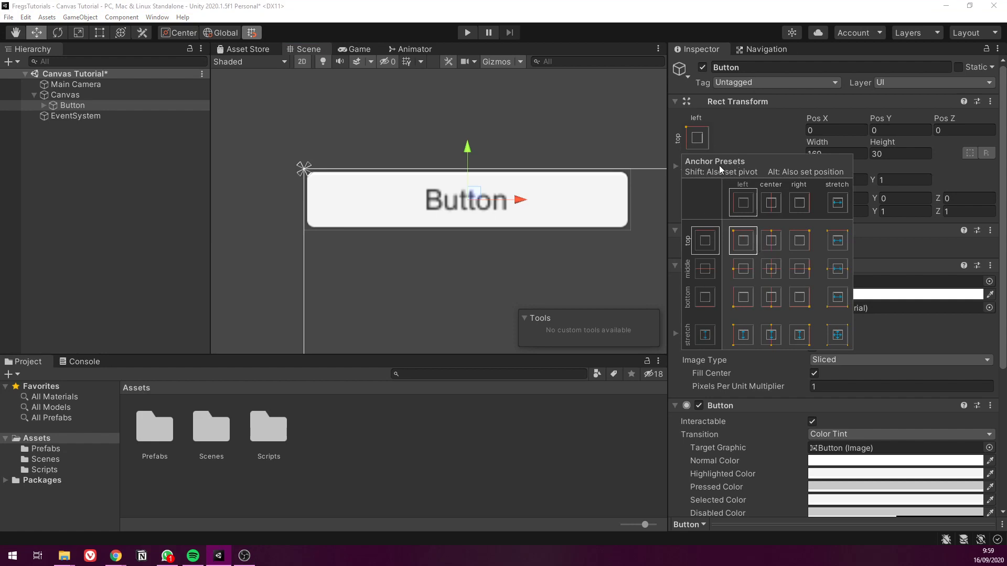
{"action": "key", "text": "shift"}
{"action": "left_click", "coordinate": [757, 122]}
{"action": "middle_click_drag", "start_coordinate": [519, 226], "coordinate": [409, 195]}
{"action": "scroll", "coordinate": [408, 195], "scroll_direction": "down", "scroll_amount": 5}
{"action": "scroll", "coordinate": [409, 199], "scroll_direction": "down", "scroll_amount": 2}
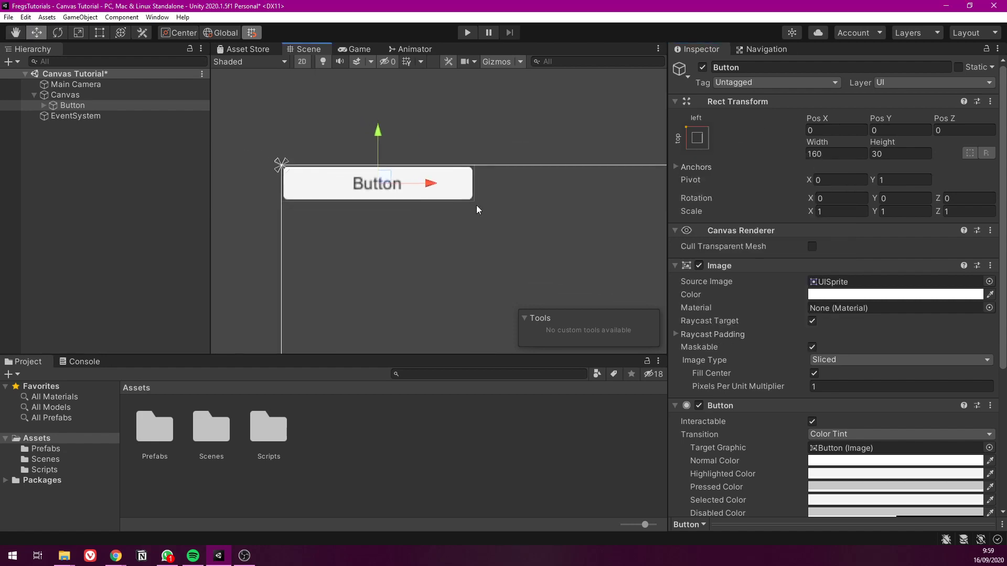
Try splitting the Button's anchor horizontally along the canvas's top edge, and undo the change
{"action": "middle_click_drag", "start_coordinate": [476, 206], "coordinate": [406, 164]}
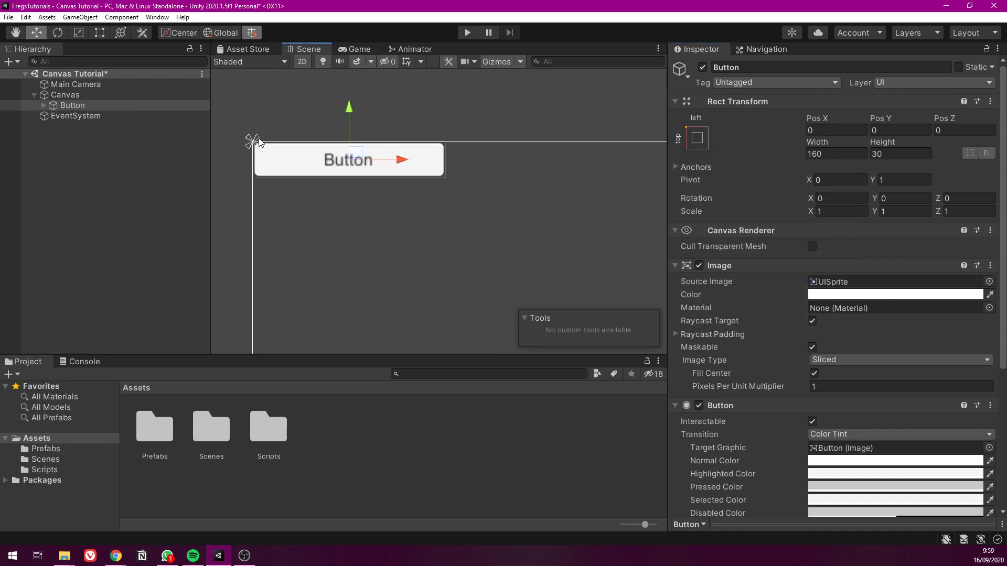
{"action": "left_click_drag", "start_coordinate": [258, 139], "coordinate": [469, 141]}
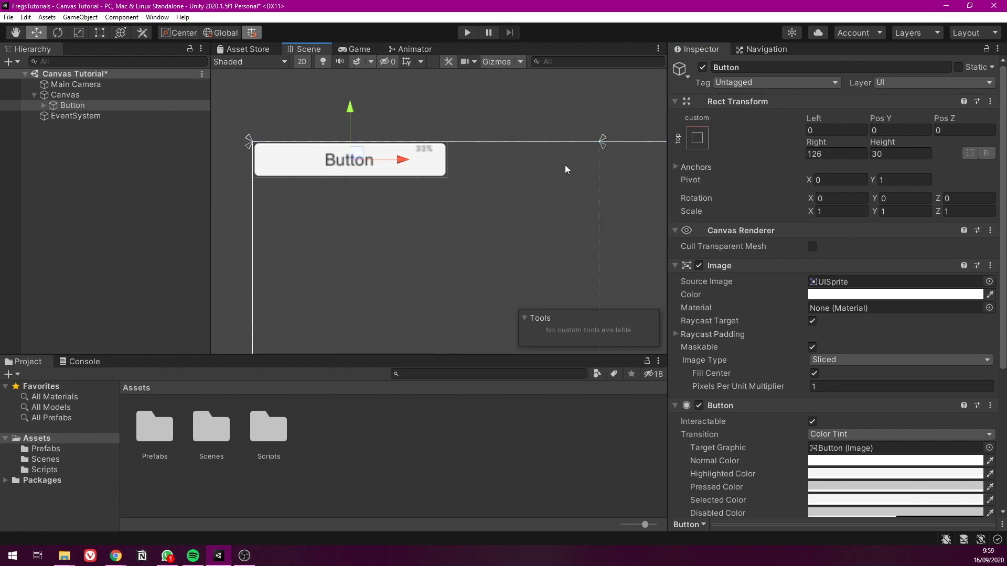
{"action": "key", "text": "ctrl+z"}
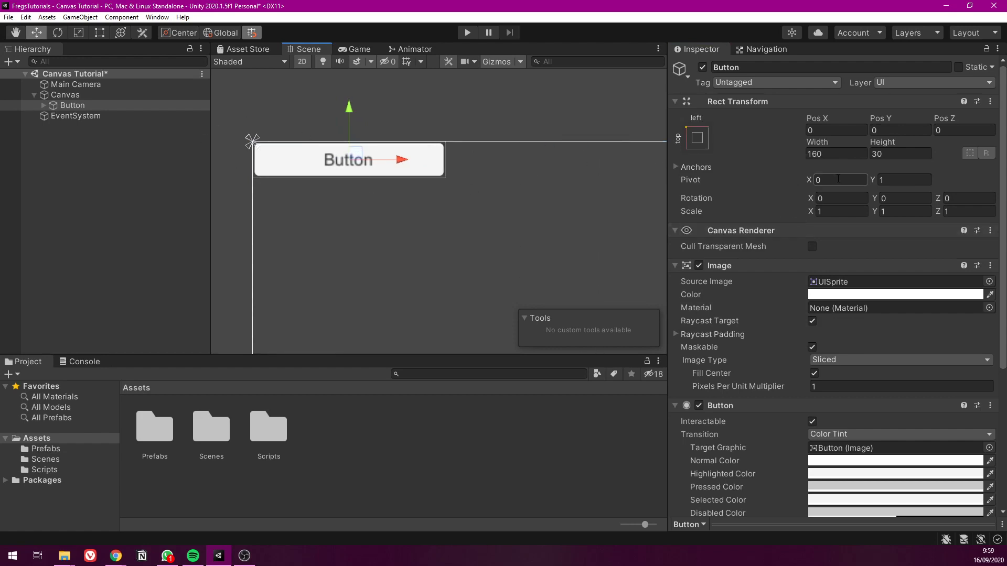
Snap the Button with its position, but not its pivot, to the top-right, bottom-right and bottom-left anchor presets, and back to top-left
{"action": "left_click", "coordinate": [698, 138]}
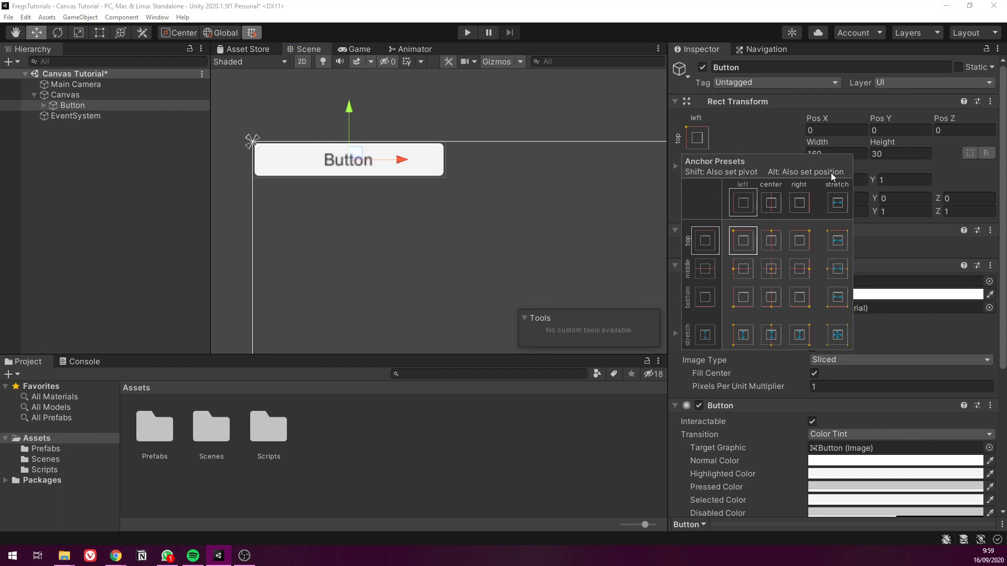
{"action": "middle_click_drag", "start_coordinate": [520, 202], "coordinate": [389, 175]}
{"action": "scroll", "coordinate": [430, 165], "scroll_direction": "down", "scroll_amount": 8}
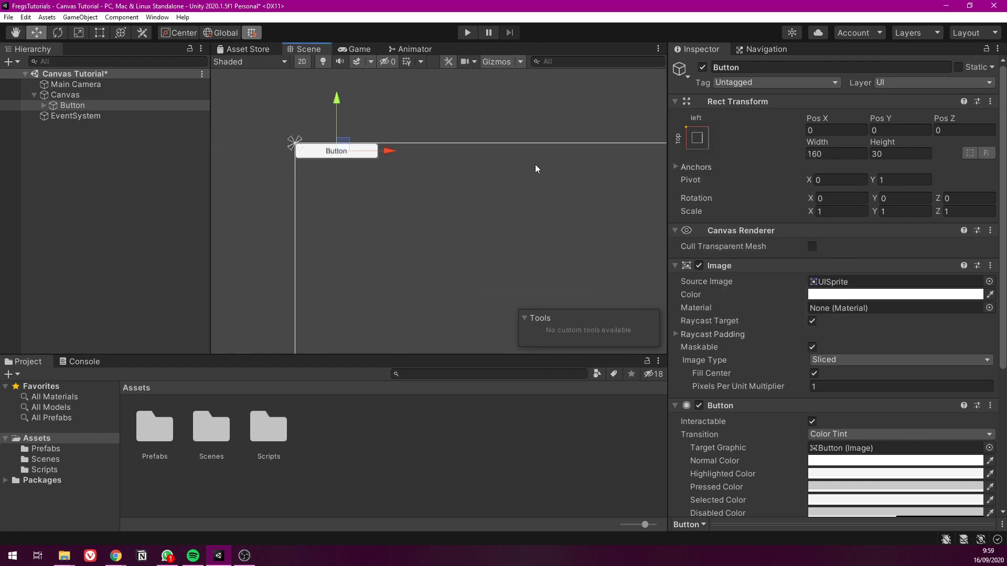
{"action": "left_click", "coordinate": [697, 138]}
{"action": "middle_click_drag", "start_coordinate": [468, 231], "coordinate": [390, 168]}
{"action": "scroll", "coordinate": [389, 168], "scroll_direction": "down", "scroll_amount": 2}
{"action": "left_click", "coordinate": [698, 138]}
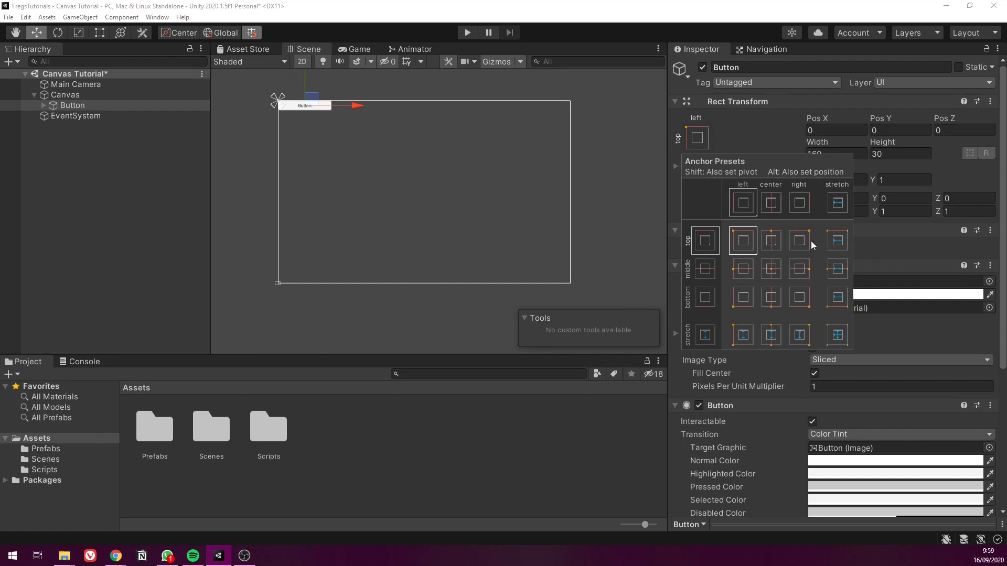
{"action": "key", "text": "alt"}
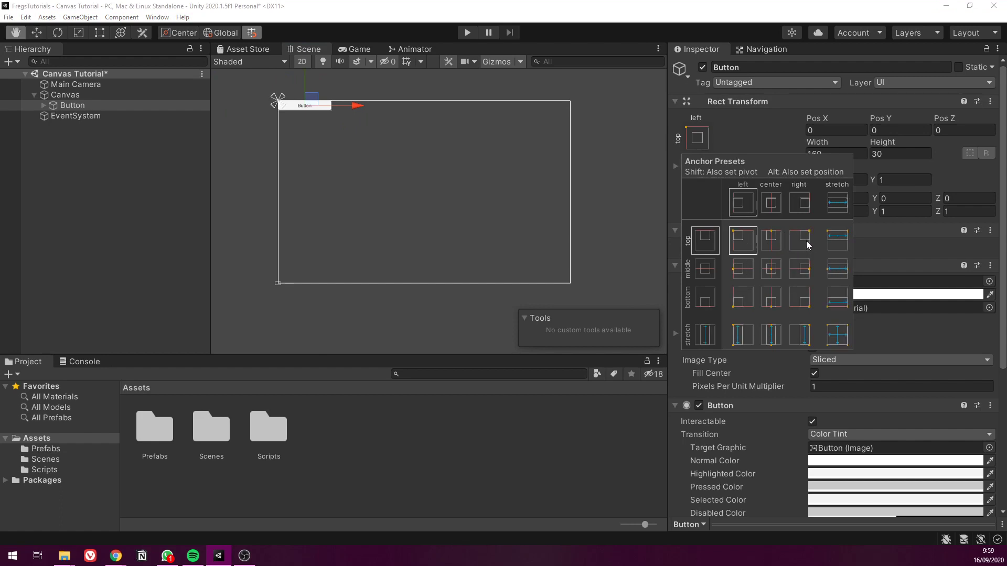
{"action": "left_click", "coordinate": [801, 239], "text": "alt"}
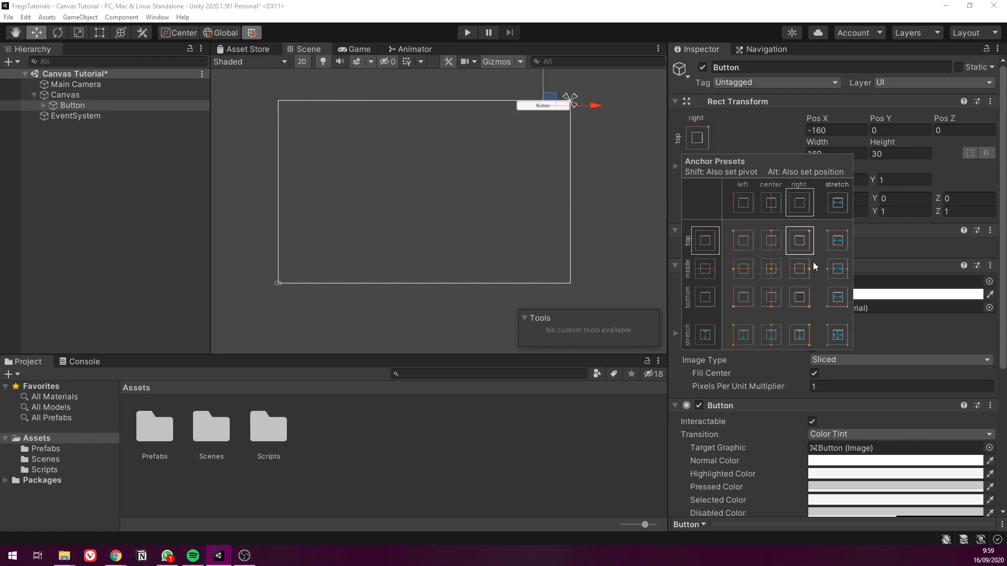
{"action": "left_click", "coordinate": [805, 297], "text": "alt"}
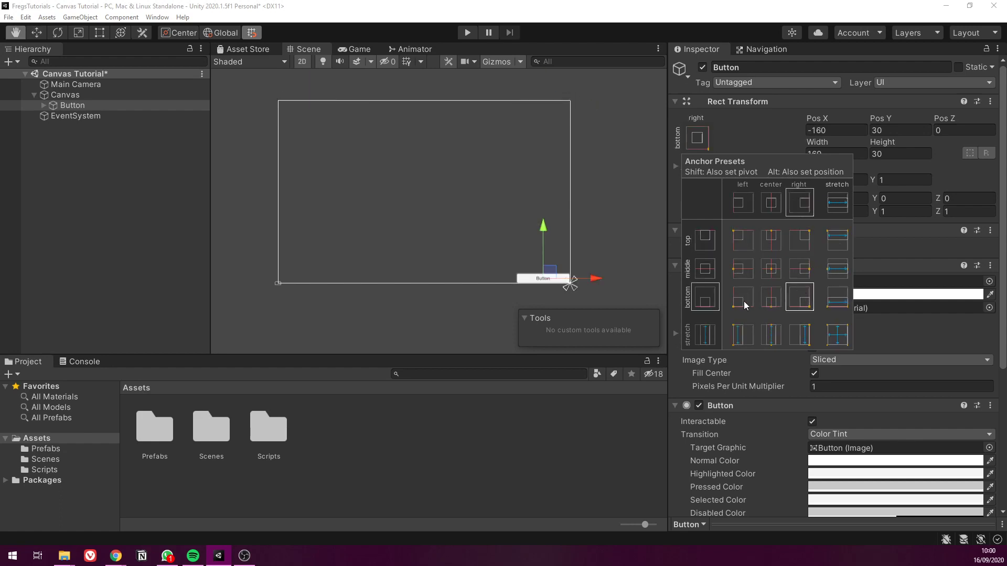
{"action": "left_click", "coordinate": [743, 298], "text": "alt"}
{"action": "left_click", "coordinate": [741, 247], "text": "alt"}
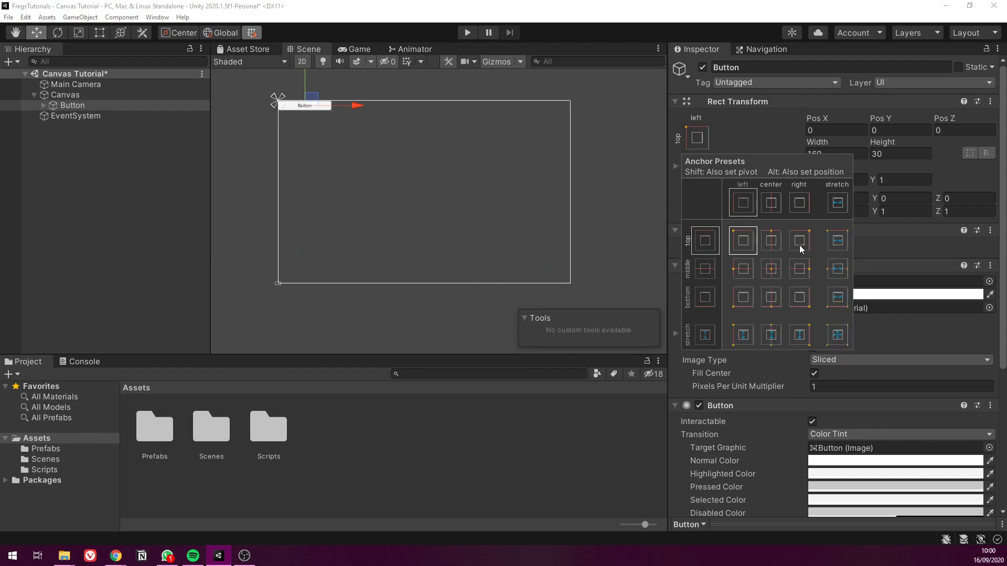
Cycle the Button's anchor, pivot and position together around the canvas's right, bottom, left and center presets, ending at top-left
{"action": "left_click", "coordinate": [799, 241], "text": "alt+shift"}
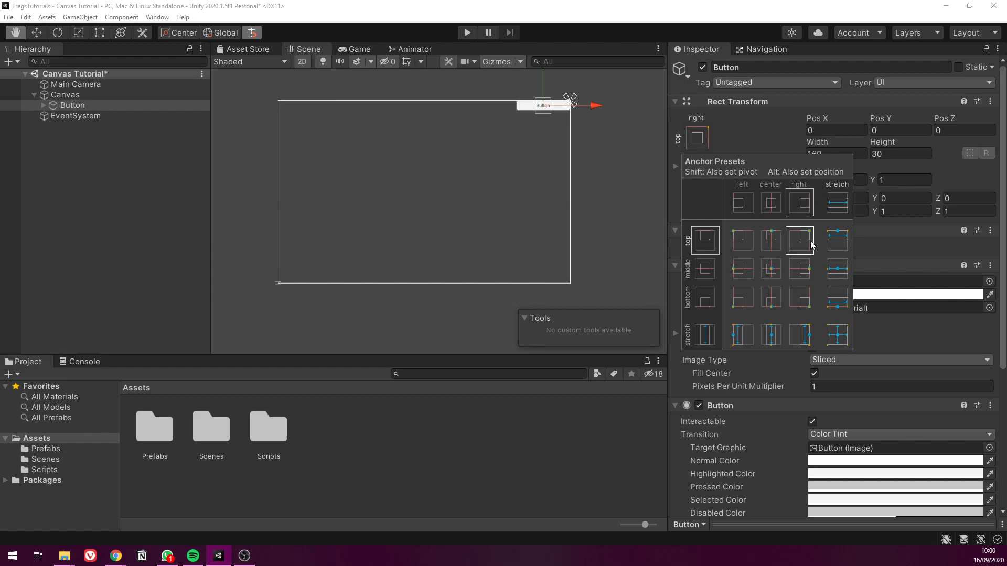
{"action": "left_click", "coordinate": [802, 271], "text": "alt+shift"}
{"action": "left_click", "coordinate": [800, 298], "text": "alt+shift"}
{"action": "left_click", "coordinate": [771, 299], "text": "alt+shift"}
{"action": "left_click", "coordinate": [743, 297], "text": "alt+shift"}
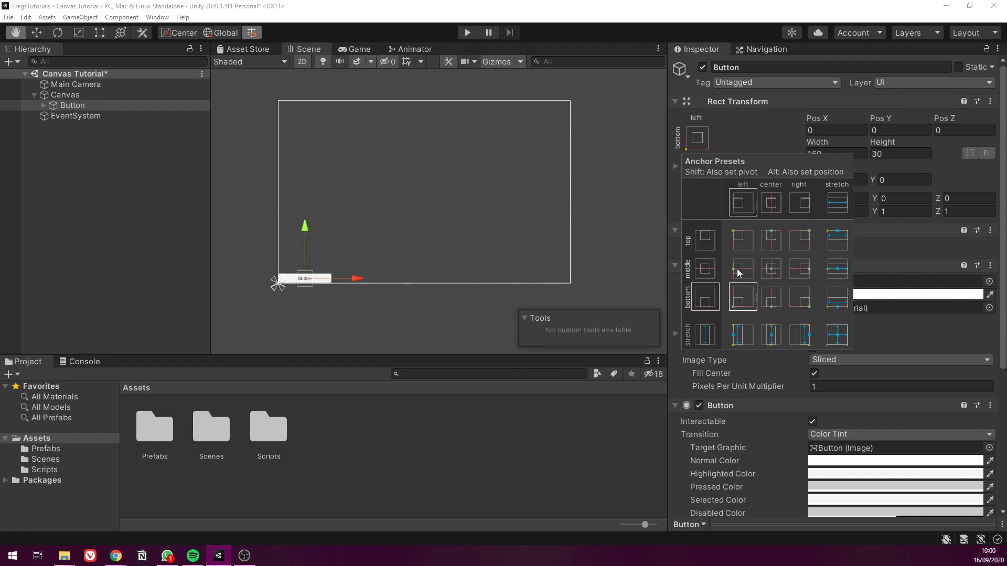
{"action": "left_click", "coordinate": [738, 272], "text": "alt+shift"}
{"action": "left_click", "coordinate": [771, 268], "text": "alt+shift"}
{"action": "left_click", "coordinate": [743, 240], "text": "alt+shift"}
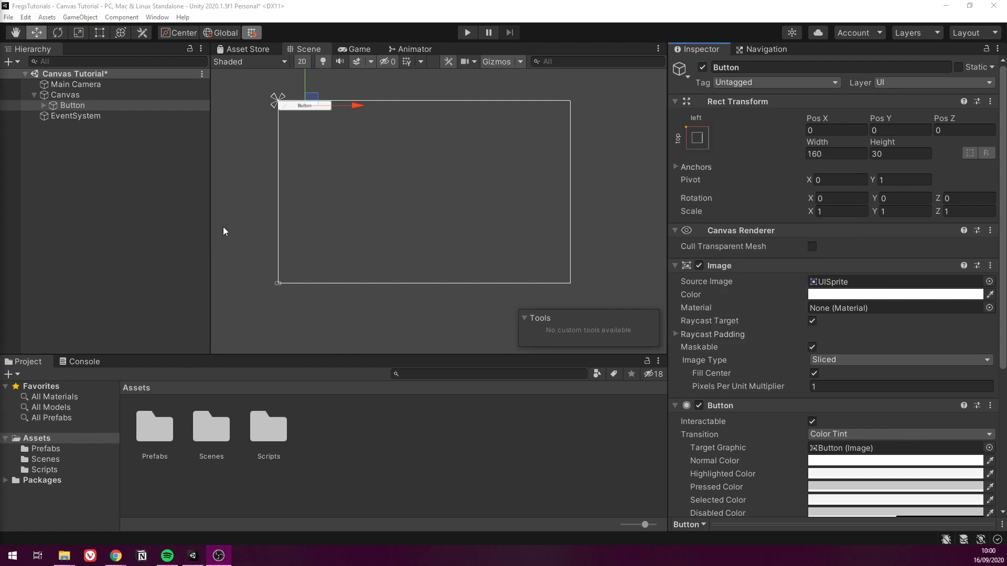
Reselect the Button and apply the middle-center anchor preset together with its pivot and position
{"action": "left_click", "coordinate": [222, 226]}
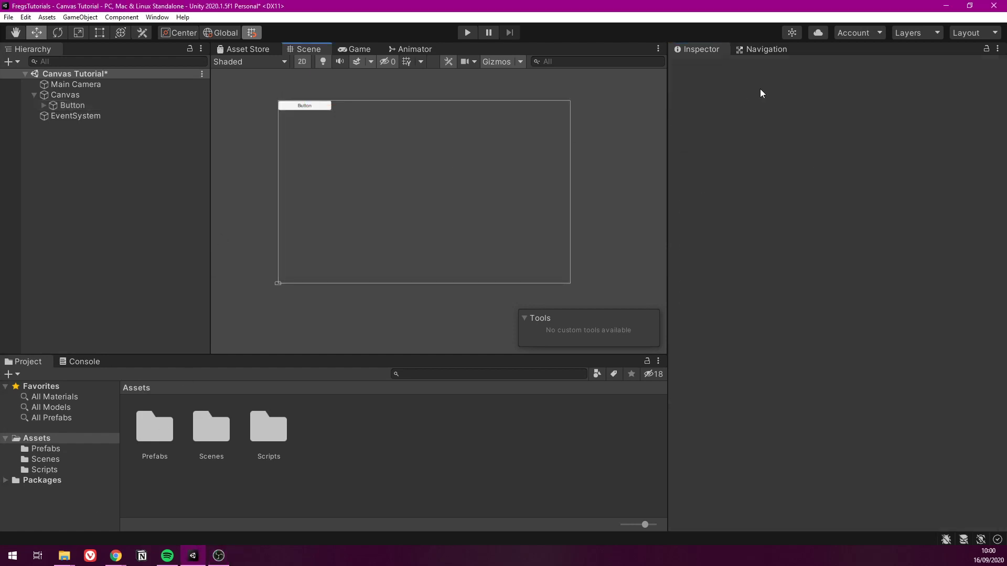
{"action": "left_click", "coordinate": [296, 106]}
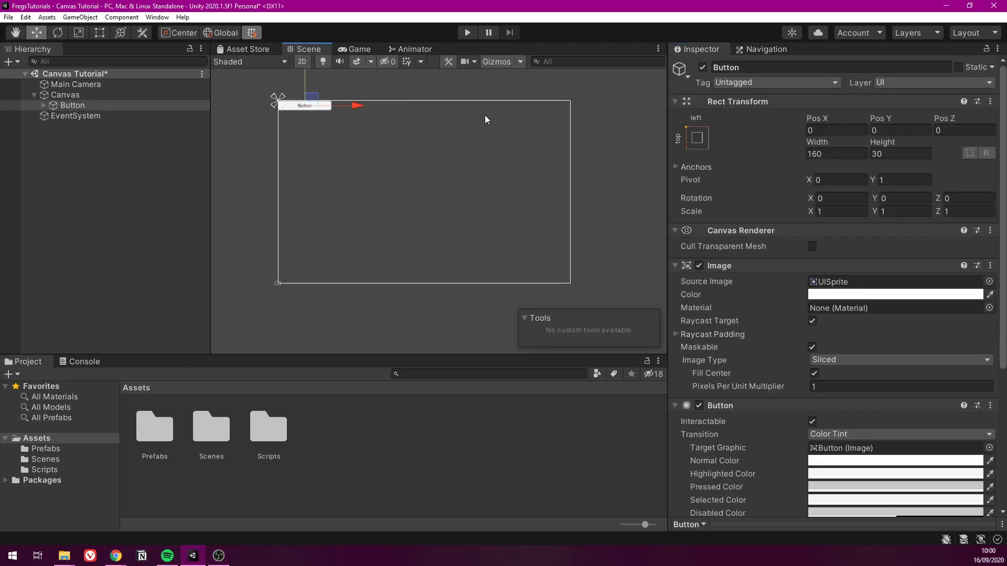
{"action": "left_click", "coordinate": [696, 138]}
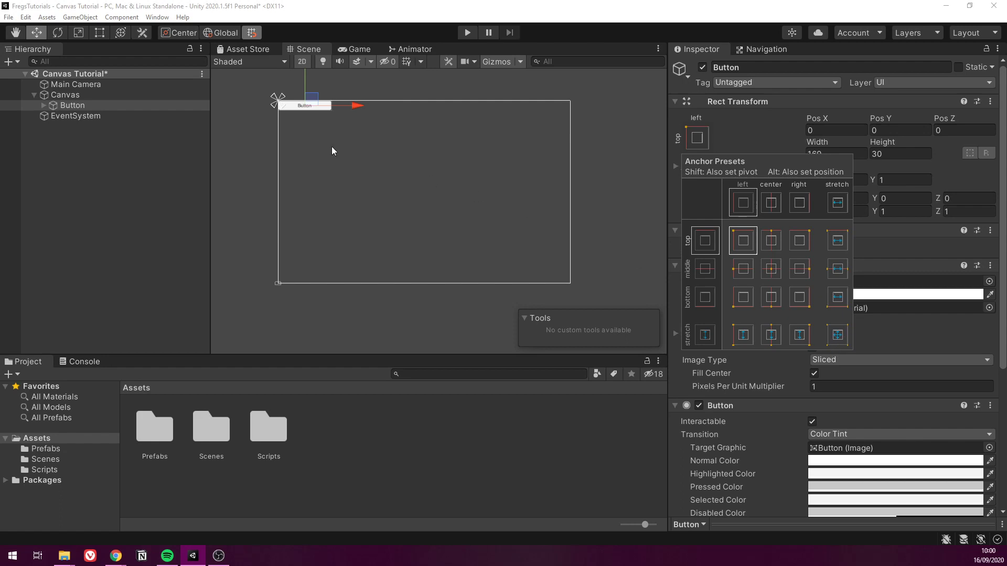
{"action": "left_click", "coordinate": [104, 107]}
{"action": "left_click", "coordinate": [697, 138]}
{"action": "left_click", "coordinate": [776, 272], "text": "alt+shift"}
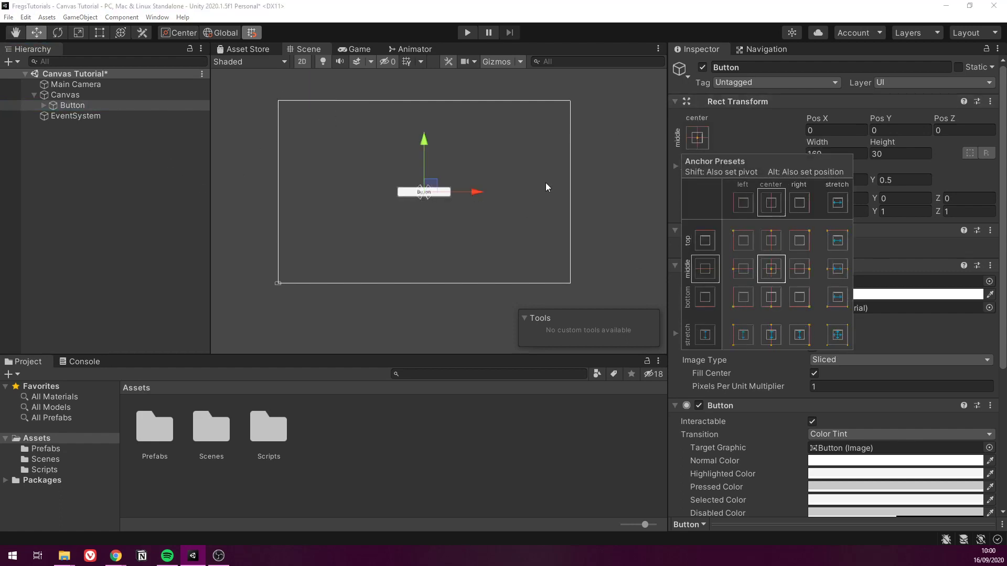
Apply the middle-stretch anchor preset to the Button without changing its pivot or position, and show its split anchors on the canvas
{"action": "left_click", "coordinate": [838, 269]}
{"action": "left_click", "coordinate": [601, 187]}
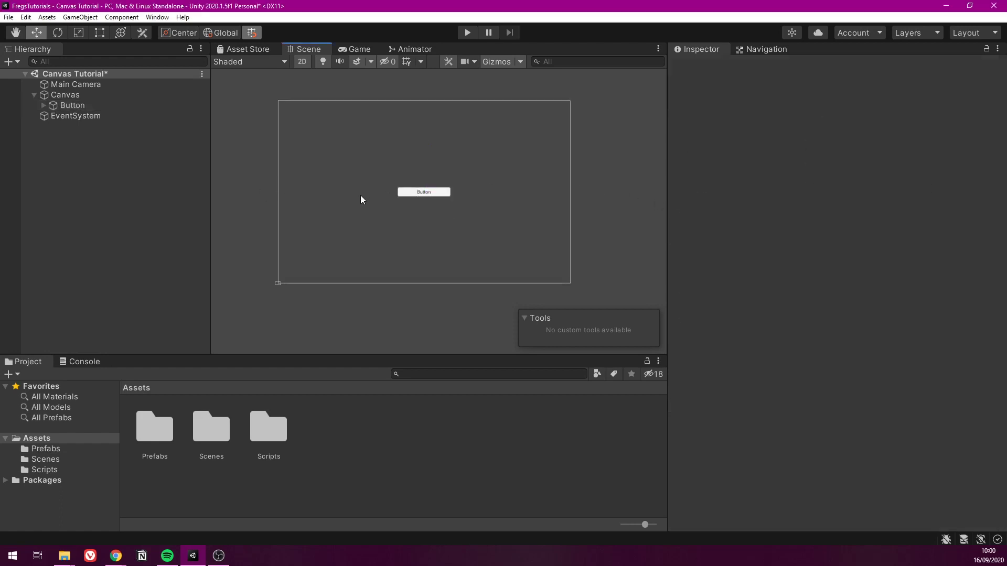
{"action": "left_click", "coordinate": [73, 105]}
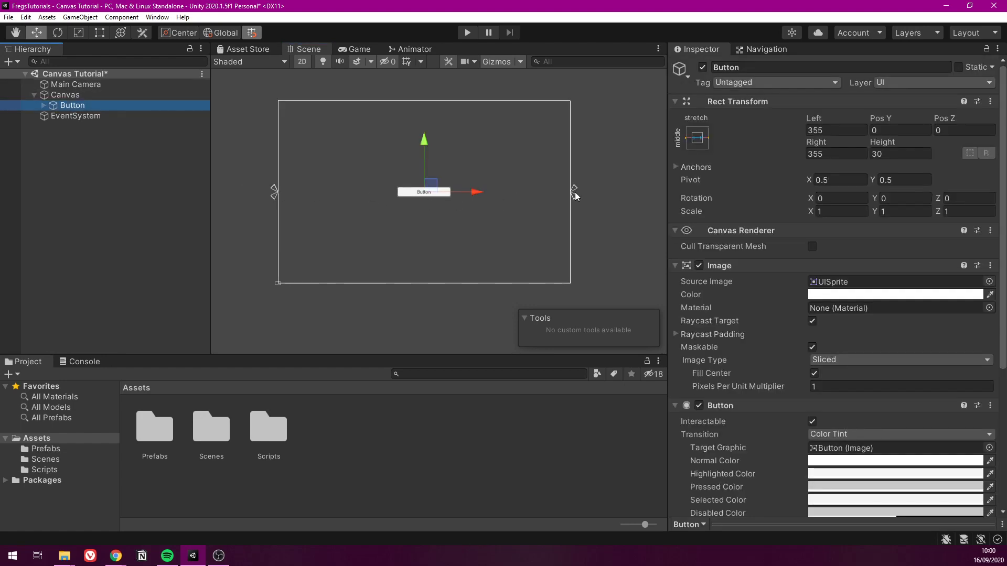
Widen the Game view to test how the horizontally stretched Button resizes
{"action": "left_click", "coordinate": [356, 49]}
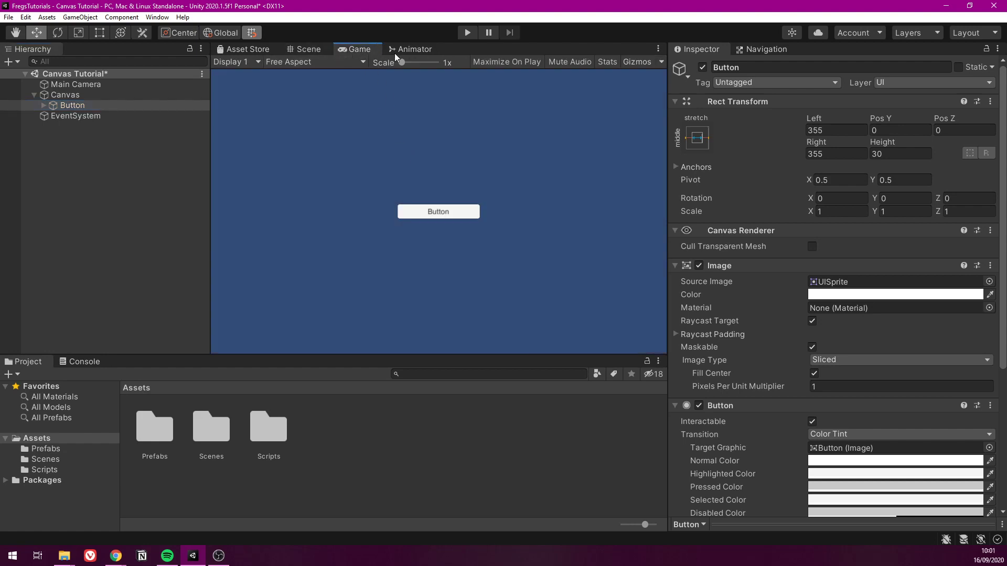
{"action": "left_click", "coordinate": [313, 49]}
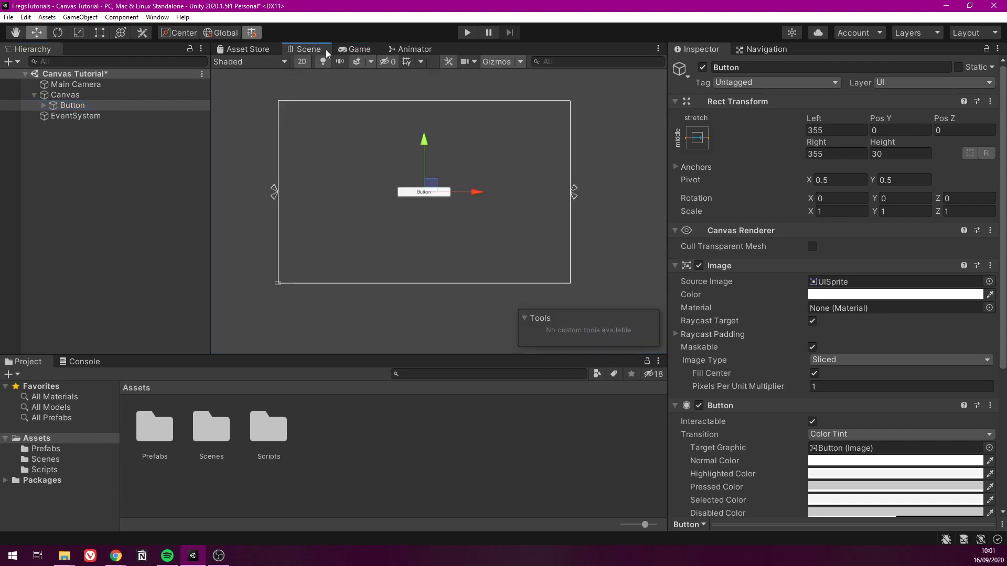
{"action": "left_click", "coordinate": [357, 48]}
{"action": "left_click_drag", "start_coordinate": [668, 149], "coordinate": [822, 141]}
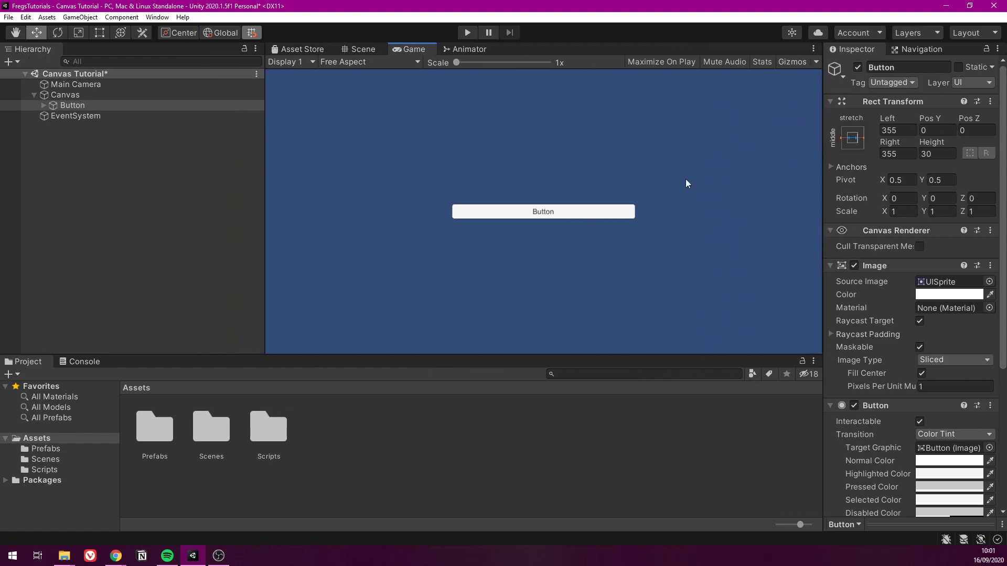
Examine the spacing between the stretched Button's edges and its anchors on the canvas sides in the Scene view
{"action": "left_click", "coordinate": [371, 49]}
{"action": "scroll", "coordinate": [517, 214], "scroll_direction": "up", "scroll_amount": 5}
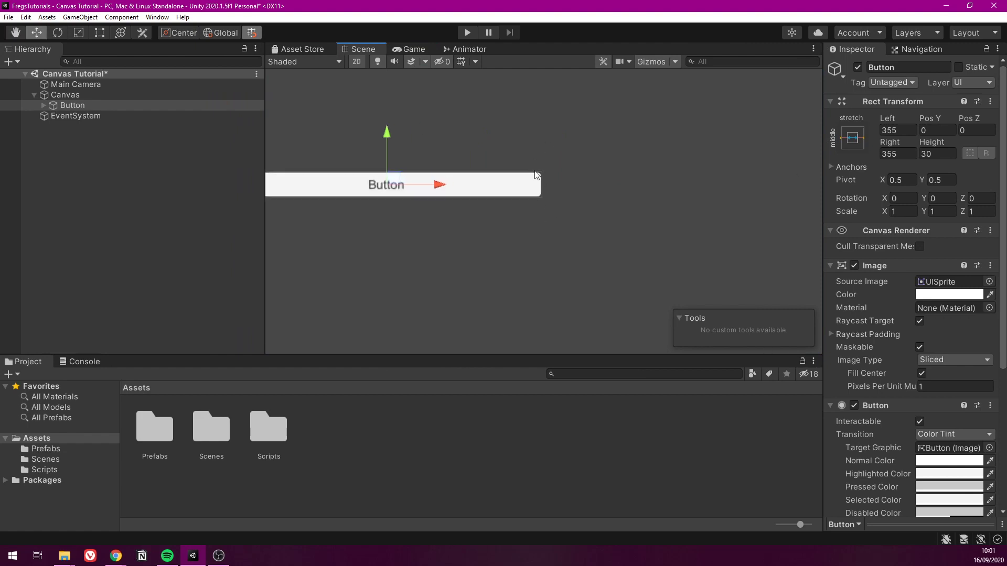
{"action": "middle_click_drag", "start_coordinate": [568, 203], "coordinate": [440, 194]}
{"action": "scroll", "coordinate": [618, 156], "scroll_direction": "down", "scroll_amount": 5}
{"action": "scroll", "coordinate": [656, 168], "scroll_direction": "up", "scroll_amount": 5}
{"action": "middle_click_drag", "start_coordinate": [656, 169], "coordinate": [582, 203]}
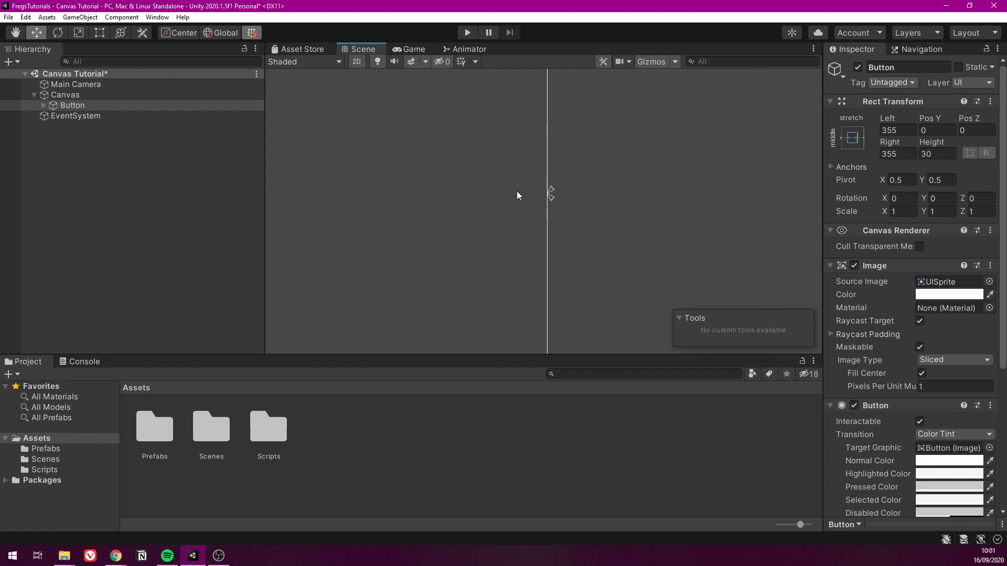
{"action": "middle_click_drag", "start_coordinate": [516, 191], "coordinate": [646, 146]}
{"action": "scroll", "coordinate": [592, 160], "scroll_direction": "down", "scroll_amount": 8}
{"action": "middle_click_drag", "start_coordinate": [439, 88], "coordinate": [469, 86]}
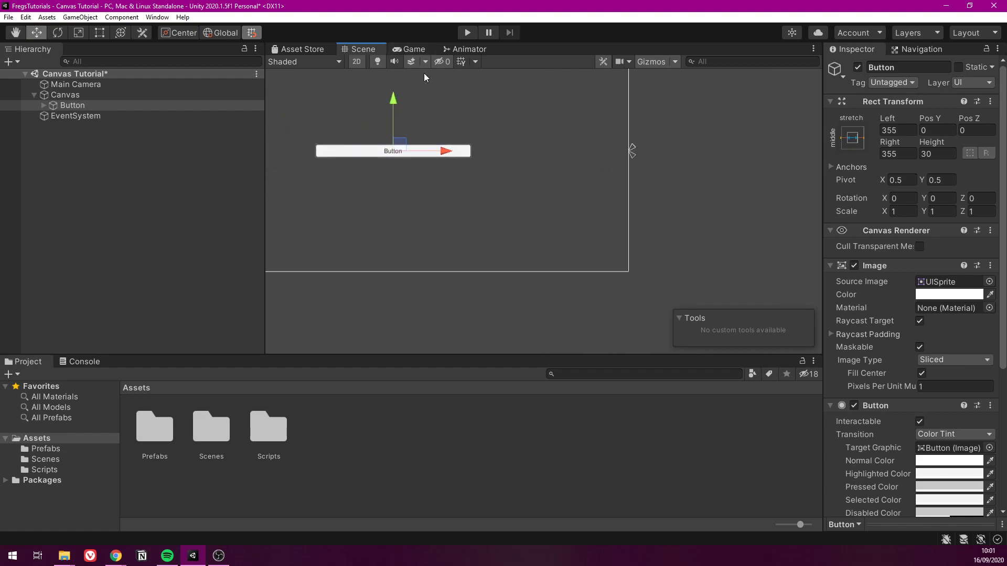
{"action": "middle_click_drag", "start_coordinate": [419, 127], "coordinate": [448, 140]}
{"action": "scroll", "coordinate": [441, 139], "scroll_direction": "up", "scroll_amount": 6}
{"action": "scroll", "coordinate": [406, 157], "scroll_direction": "down", "scroll_amount": 7}
{"action": "middle_click_drag", "start_coordinate": [400, 102], "coordinate": [439, 120]}
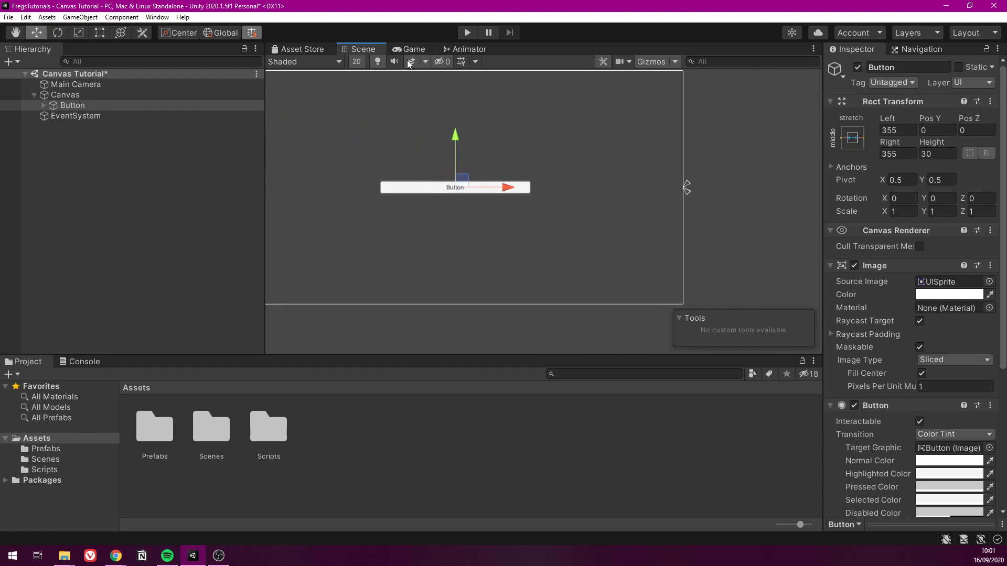
Narrow the Game view to test the Button's horizontal stretching, and return to the Scene view
{"action": "left_click", "coordinate": [404, 49]}
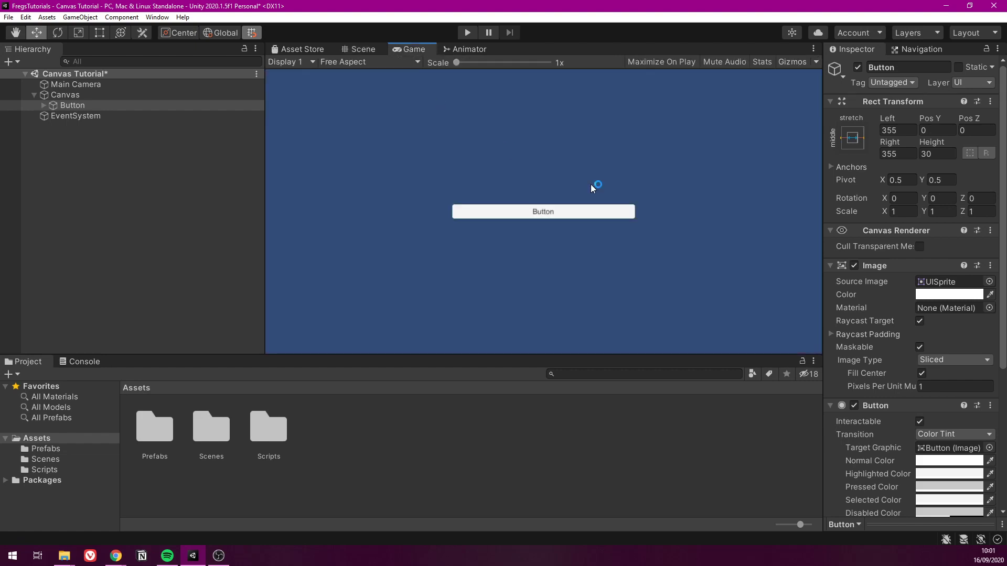
{"action": "left_click_drag", "start_coordinate": [822, 180], "coordinate": [700, 199]}
{"action": "left_click", "coordinate": [328, 50]}
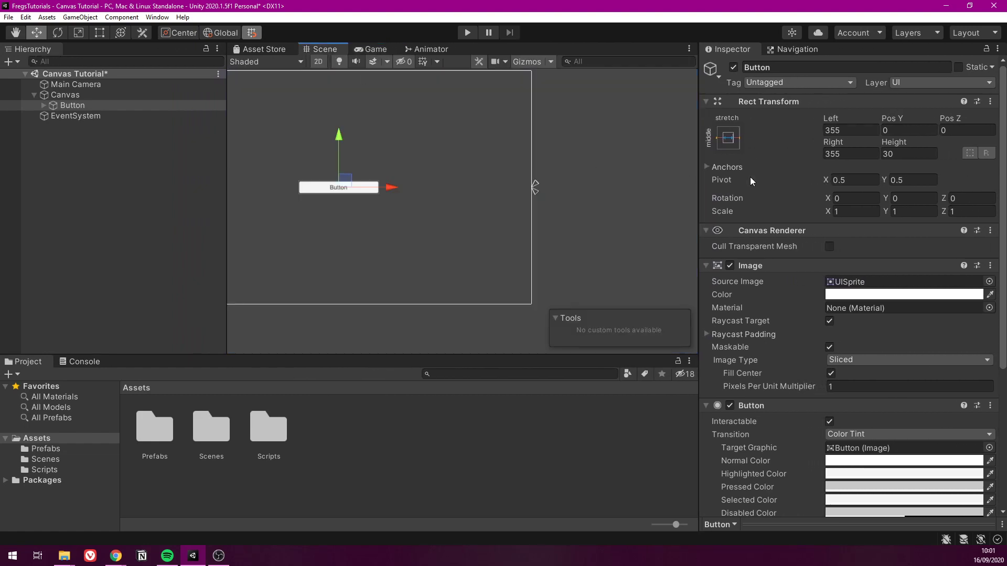
Apply the vertical-stretch center anchor preset to the Button and test it by narrowing the Game view
{"action": "left_click", "coordinate": [729, 137]}
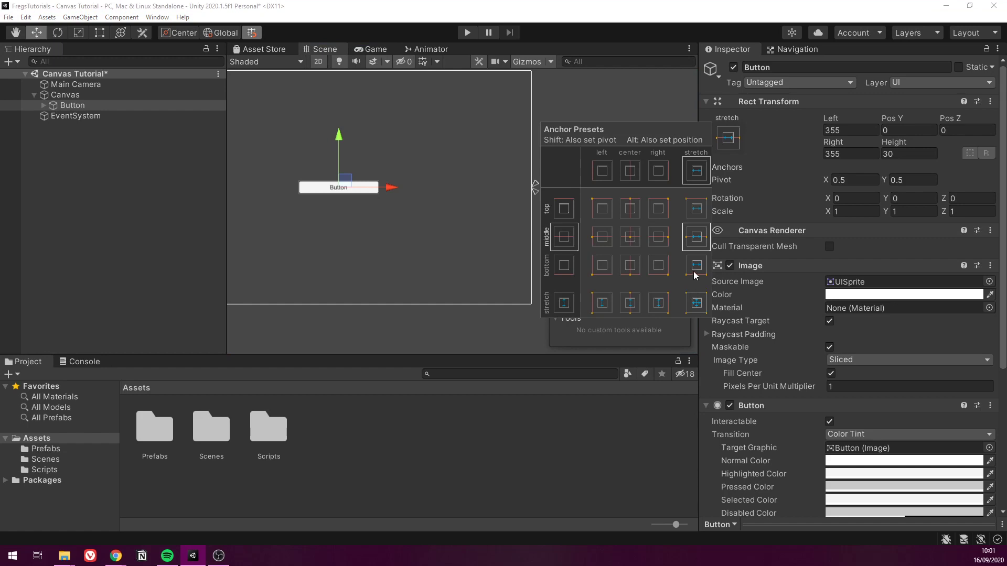
{"action": "left_click", "coordinate": [631, 307]}
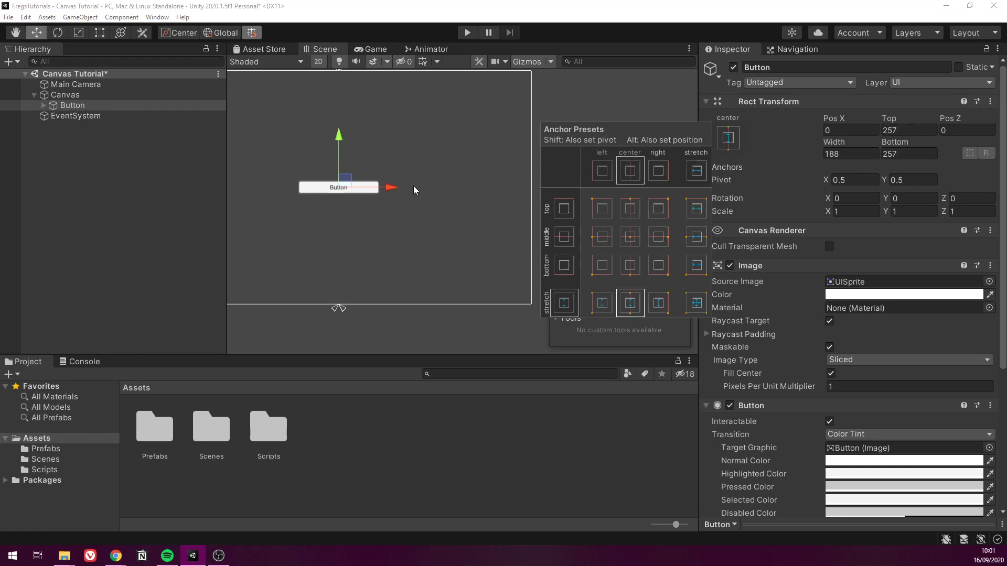
{"action": "left_click", "coordinate": [357, 50]}
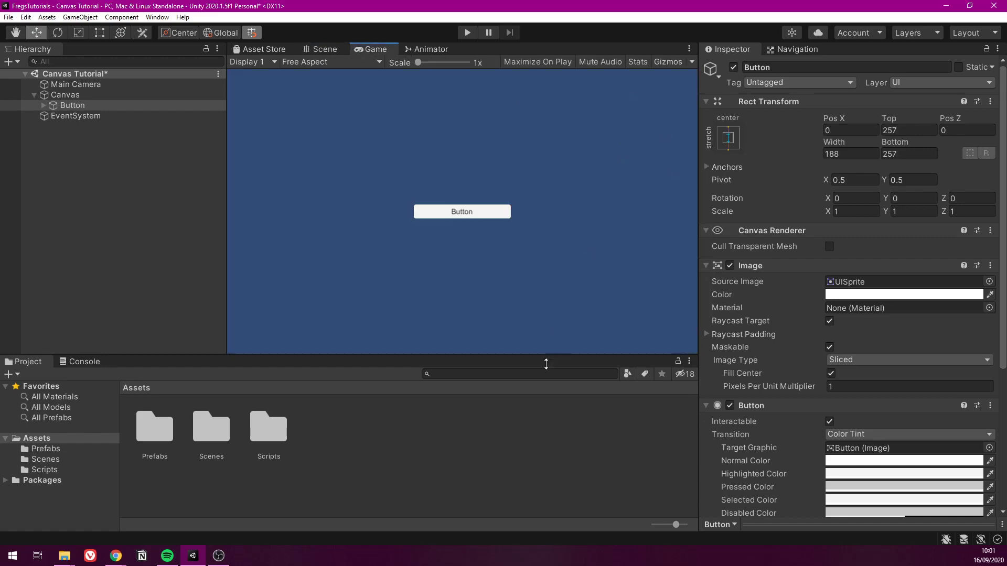
{"action": "left_click_drag", "start_coordinate": [697, 297], "coordinate": [503, 297]}
{"action": "left_click_drag", "start_coordinate": [455, 357], "coordinate": [405, 355]}
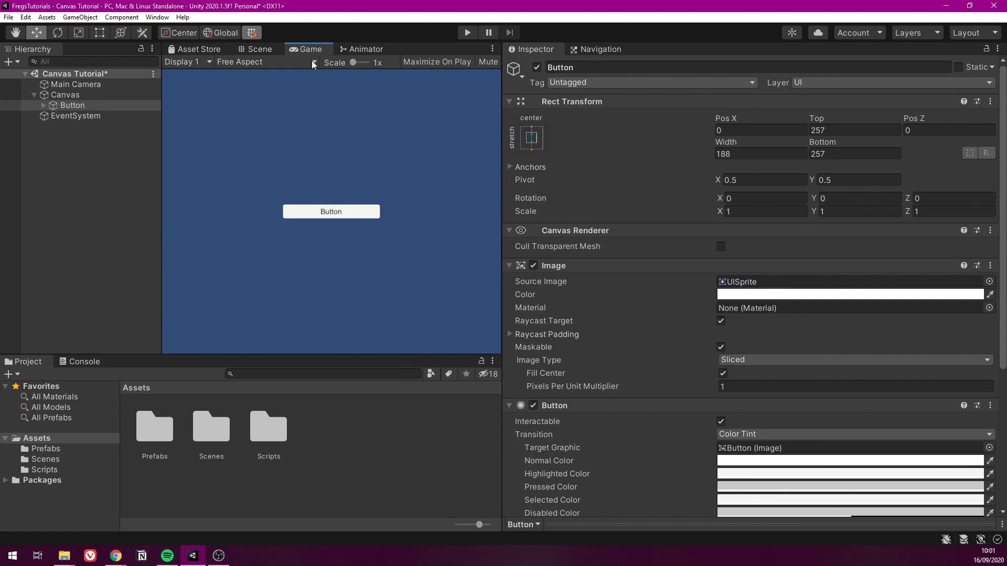
Frame the Button in the Scene view and apply the anchor preset that stretches both horizontally and vertically
{"action": "left_click", "coordinate": [256, 49]}
{"action": "key", "text": "f"}
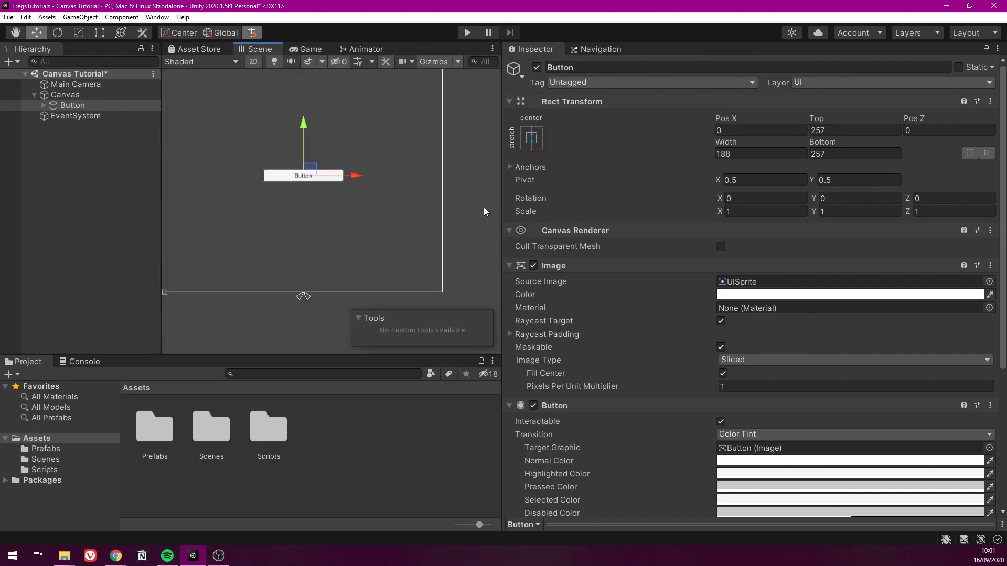
{"action": "left_click", "coordinate": [531, 137]}
{"action": "left_click", "coordinate": [498, 308]}
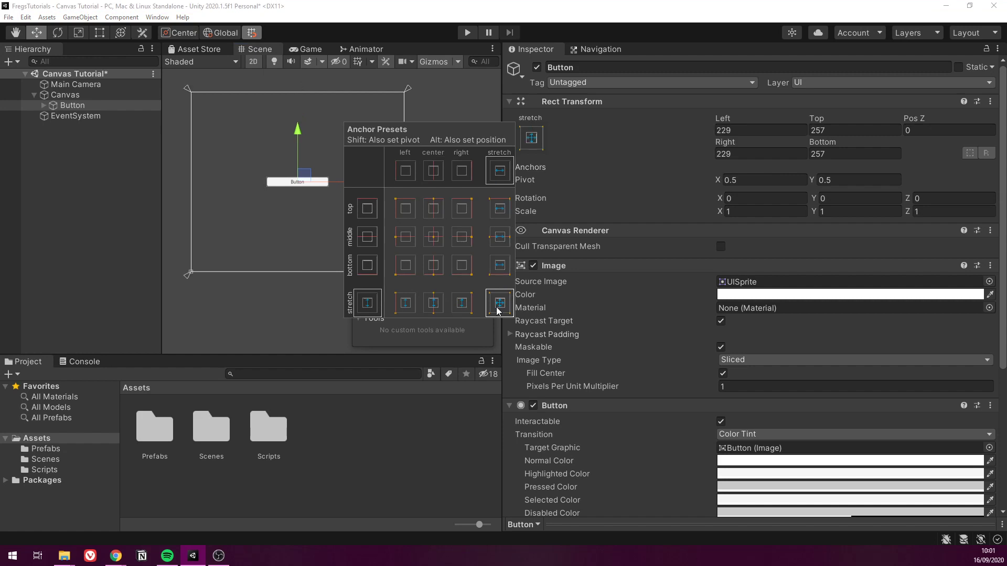
{"action": "left_click", "coordinate": [204, 116]}
Widen the Game view to test the Button's two-way stretching, and check the result in the Scene view
{"action": "left_click", "coordinate": [314, 49]}
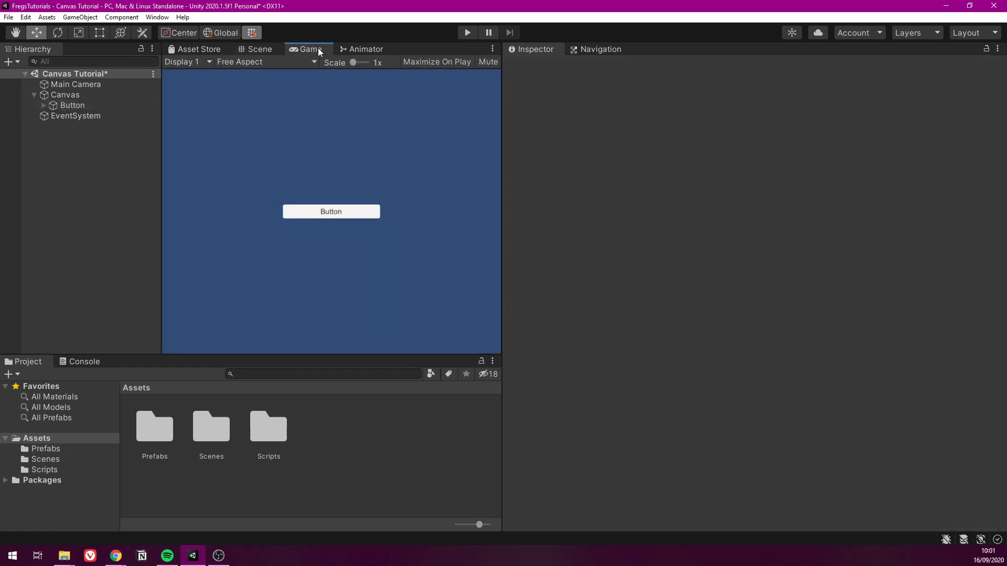
{"action": "left_click_drag", "start_coordinate": [499, 177], "coordinate": [687, 186]}
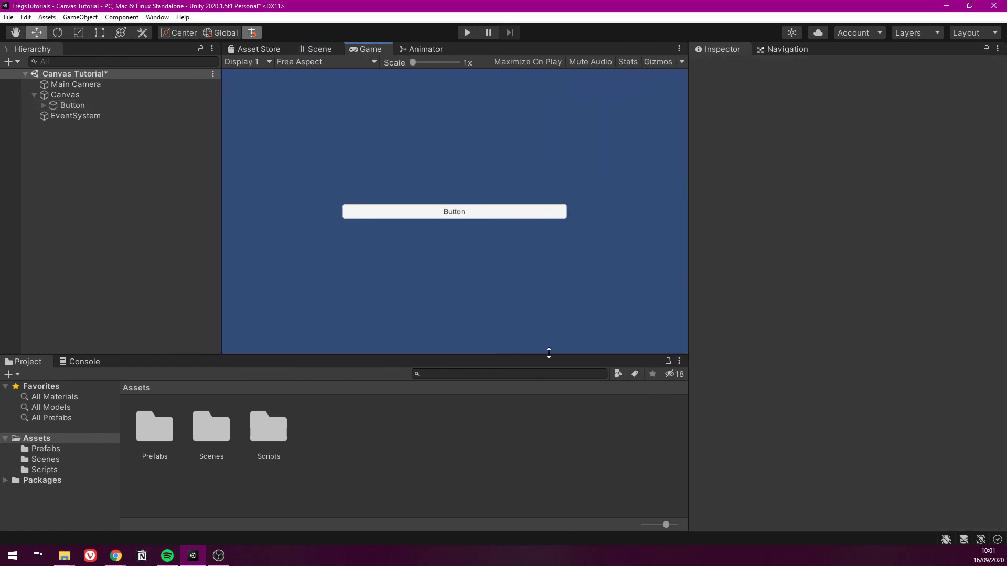
{"action": "mouse_move", "coordinate": [548, 352]}
{"action": "left_mouse_down"}
{"action": "mouse_move", "coordinate": [551, 340]}
{"action": "mouse_move", "coordinate": [546, 354]}
{"action": "left_mouse_up"}
{"action": "mouse_move", "coordinate": [688, 212]}
{"action": "left_mouse_down"}
{"action": "mouse_move", "coordinate": [492, 206]}
{"action": "mouse_move", "coordinate": [699, 210]}
{"action": "left_mouse_up"}
{"action": "left_click_drag", "start_coordinate": [522, 356], "coordinate": [551, 357]}
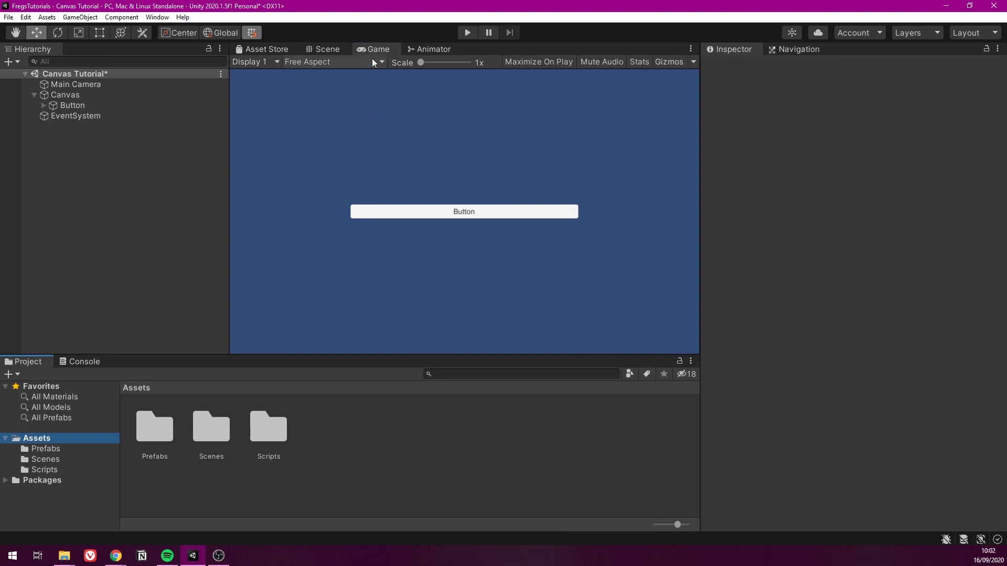
{"action": "left_click", "coordinate": [325, 48]}
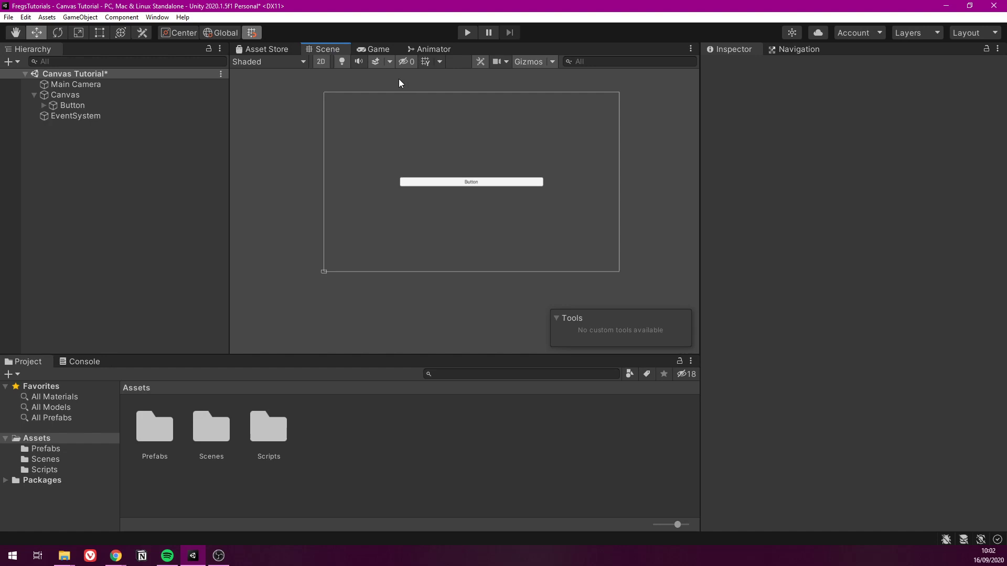
Compare the Button in the Game and Scene views, and select it in the Scene view
{"action": "left_click", "coordinate": [373, 47]}
{"action": "left_click", "coordinate": [320, 50]}
{"action": "left_click", "coordinate": [516, 183]}
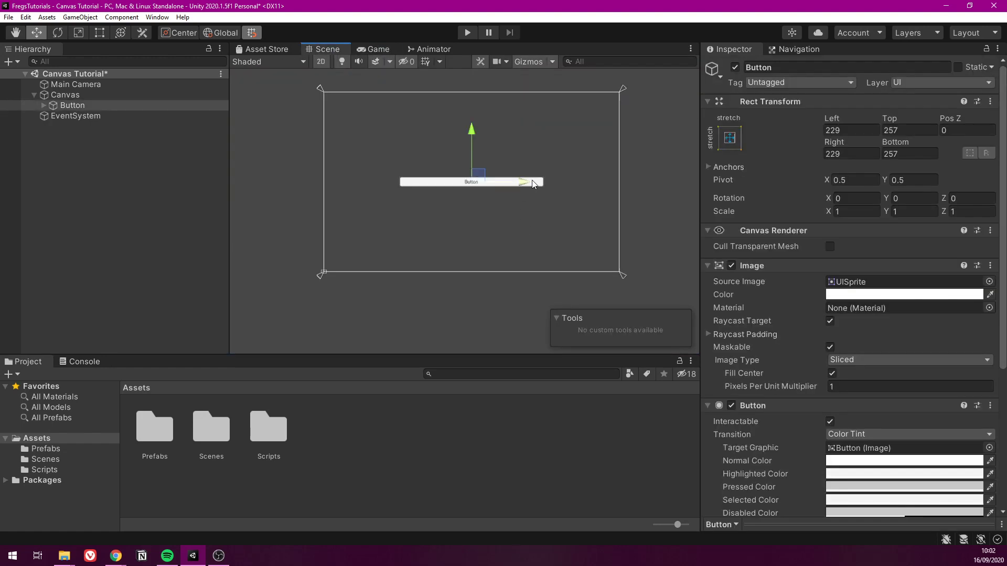
{"action": "scroll", "coordinate": [588, 157], "scroll_direction": "up", "scroll_amount": 3}
{"action": "scroll", "coordinate": [474, 171], "scroll_direction": "down", "scroll_amount": 1}
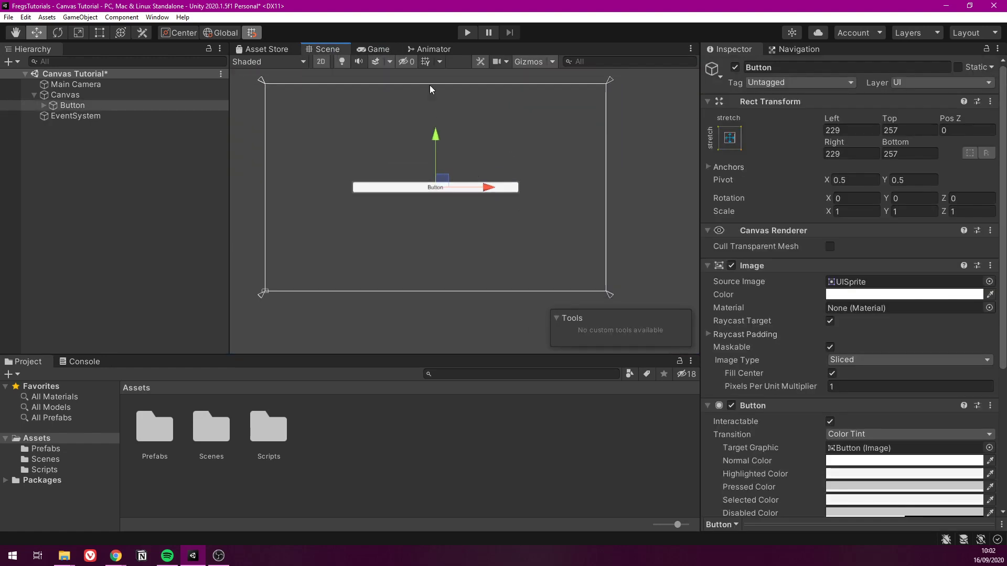
Test the Button's two-way stretching with the Game view at 16:9, checking the Scene view, and at 4:3
{"action": "left_click", "coordinate": [376, 49]}
{"action": "left_click", "coordinate": [301, 63]}
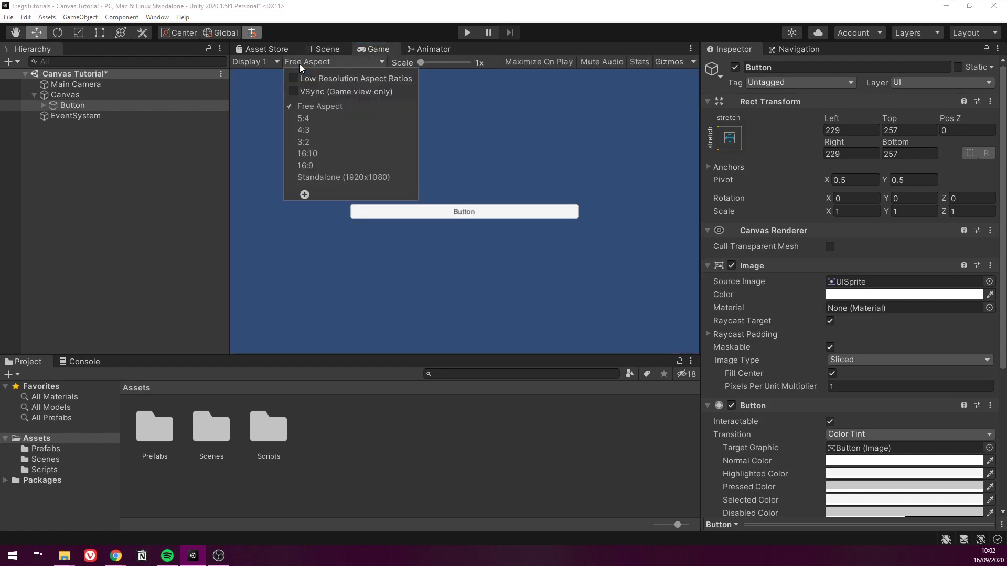
{"action": "left_click", "coordinate": [306, 166]}
{"action": "left_click", "coordinate": [325, 50]}
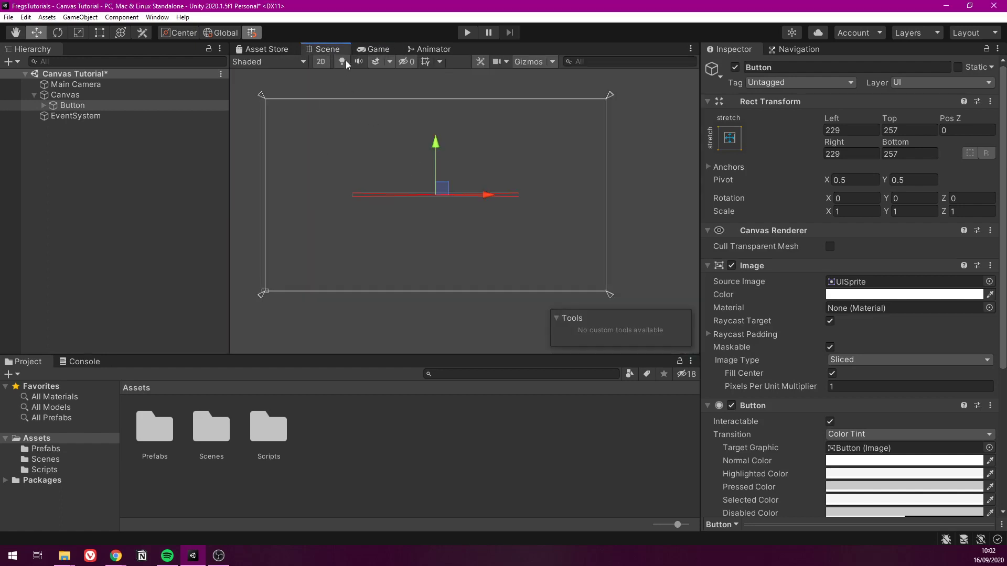
{"action": "left_click", "coordinate": [373, 49]}
{"action": "left_click", "coordinate": [298, 63]}
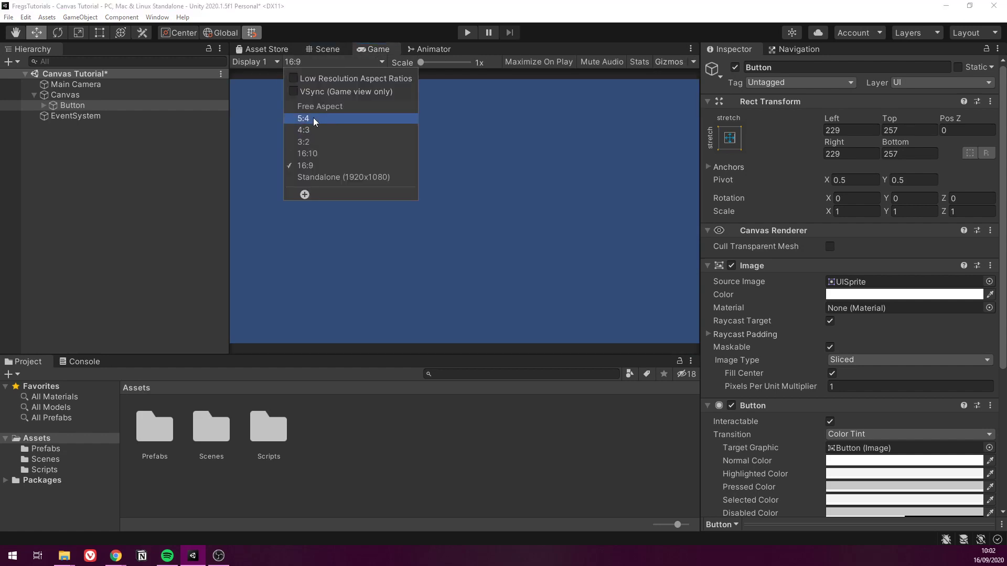
{"action": "left_click", "coordinate": [317, 131]}
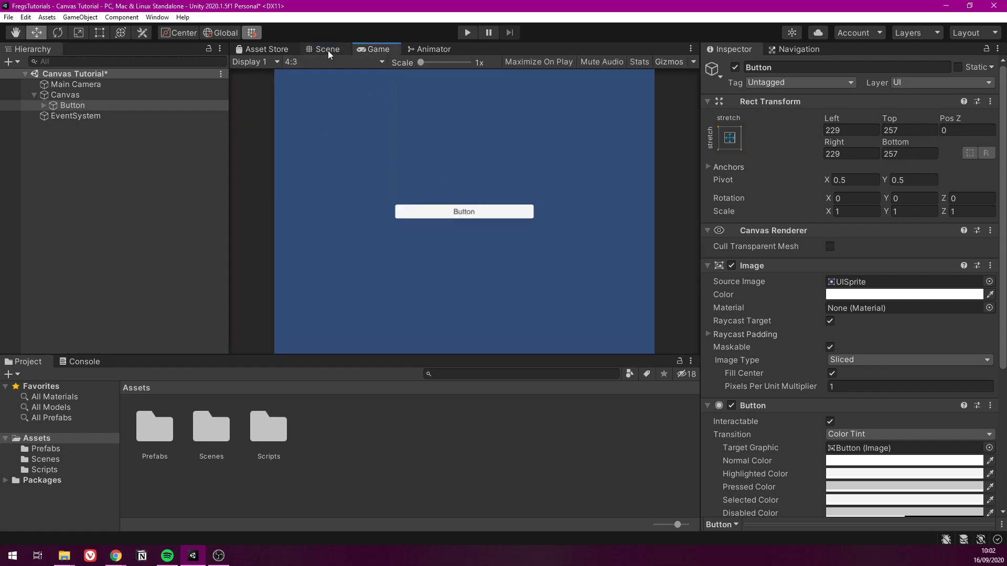
Dock the Scene view beside the Animator view, and review the Game view's aspect ratio options
{"action": "left_click_drag", "start_coordinate": [328, 47], "coordinate": [417, 128]}
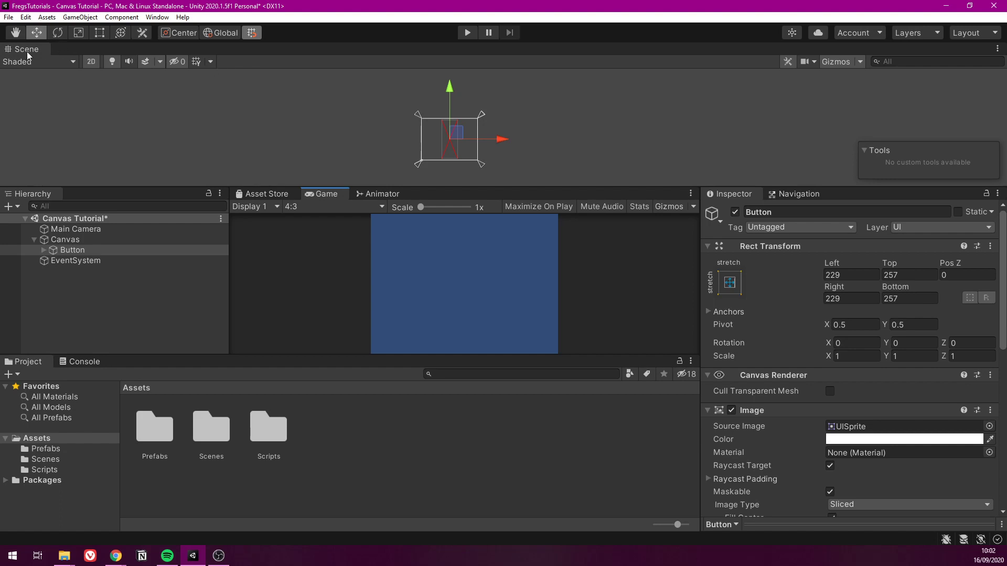
{"action": "left_click_drag", "start_coordinate": [27, 52], "coordinate": [435, 195]}
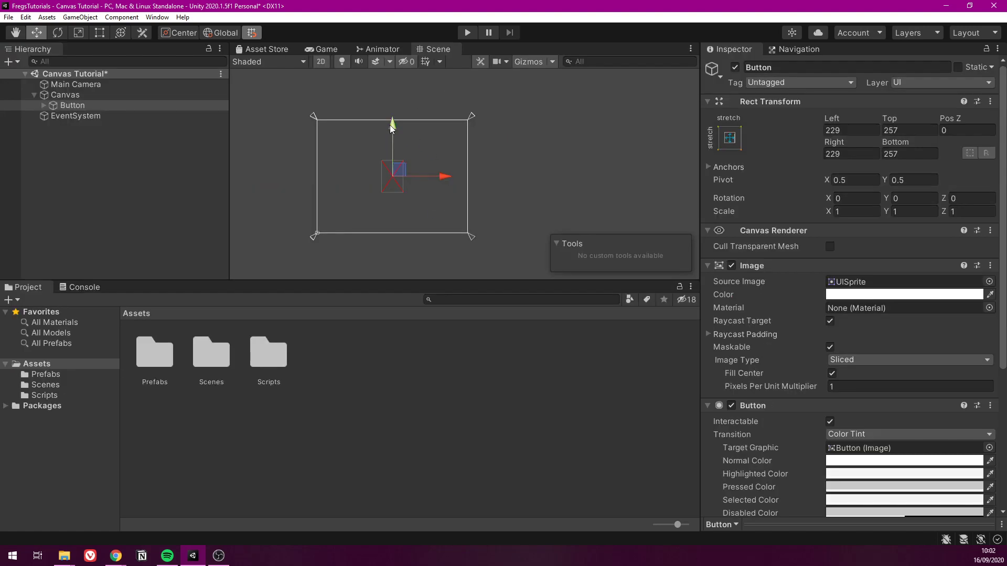
{"action": "left_click", "coordinate": [327, 49]}
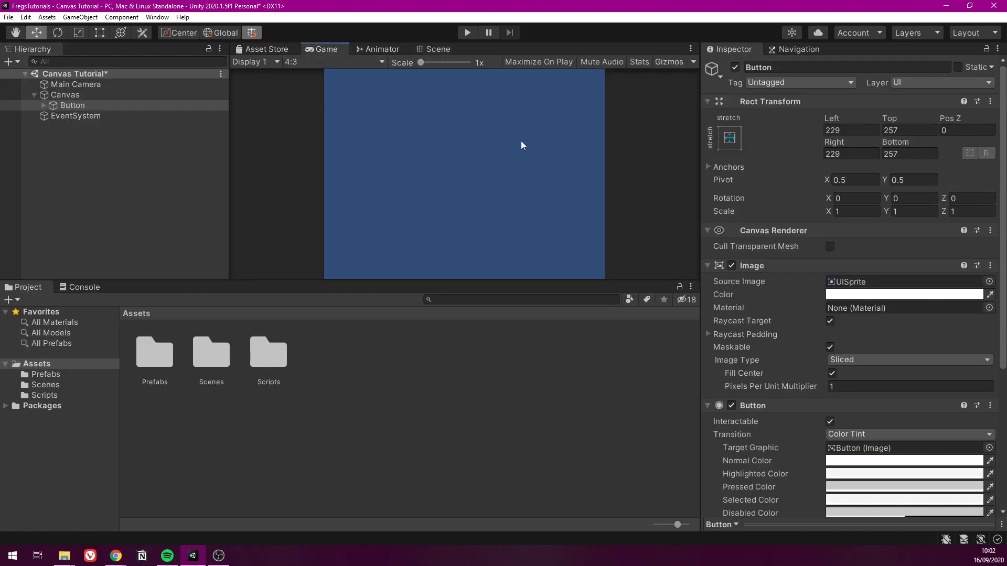
{"action": "left_click", "coordinate": [319, 62]}
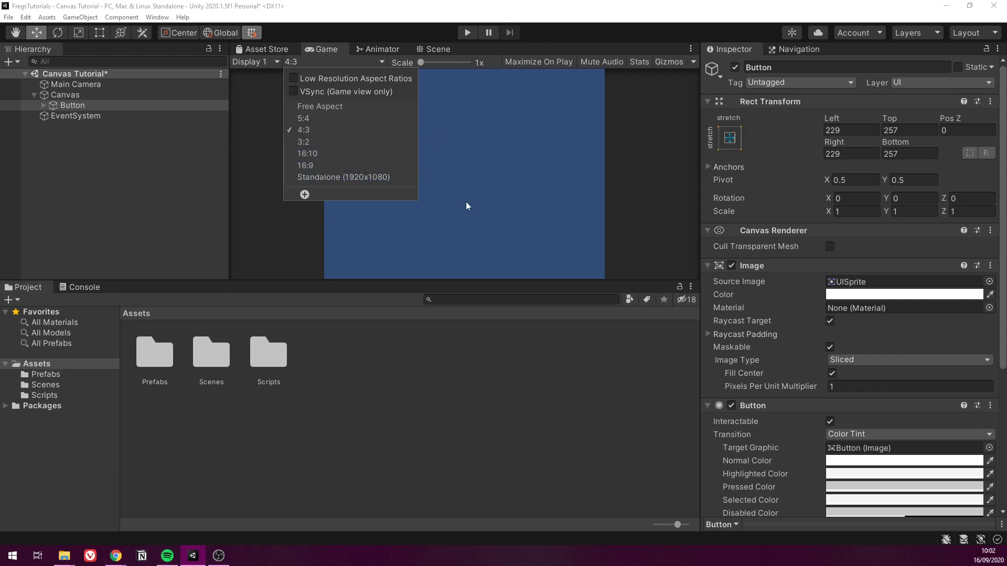
{"action": "left_click", "coordinate": [599, 216]}
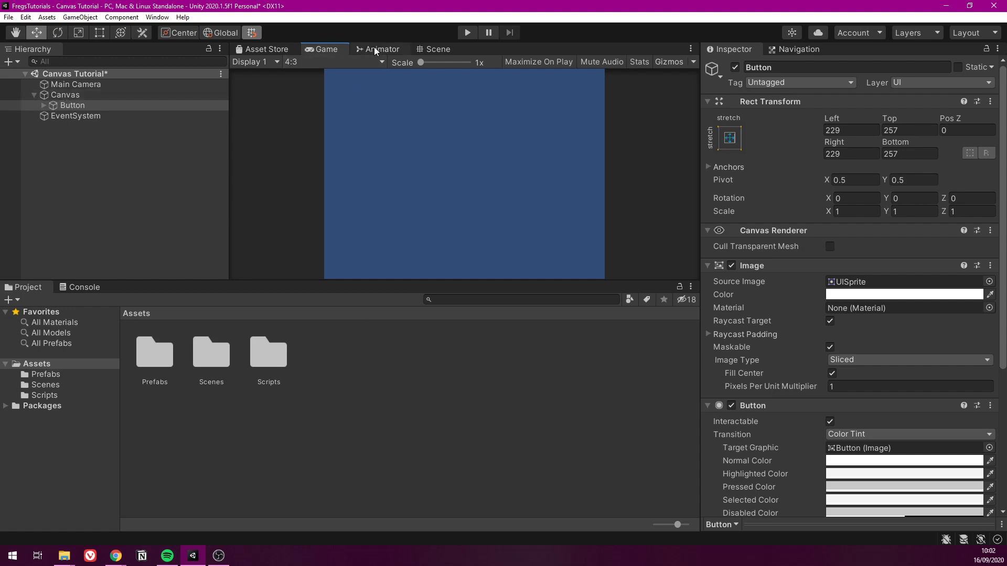
Delete the Button from the Canvas and select the Canvas in the Hierarchy
{"action": "left_click", "coordinate": [68, 105]}
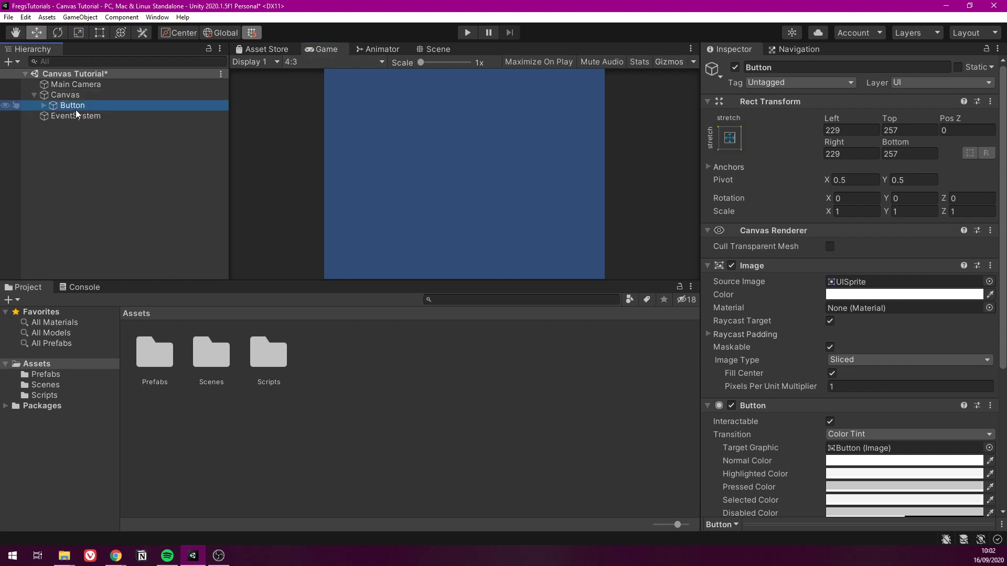
{"action": "key", "text": "Delete"}
{"action": "left_click", "coordinate": [63, 96]}
{"action": "right_click", "coordinate": [62, 96]}
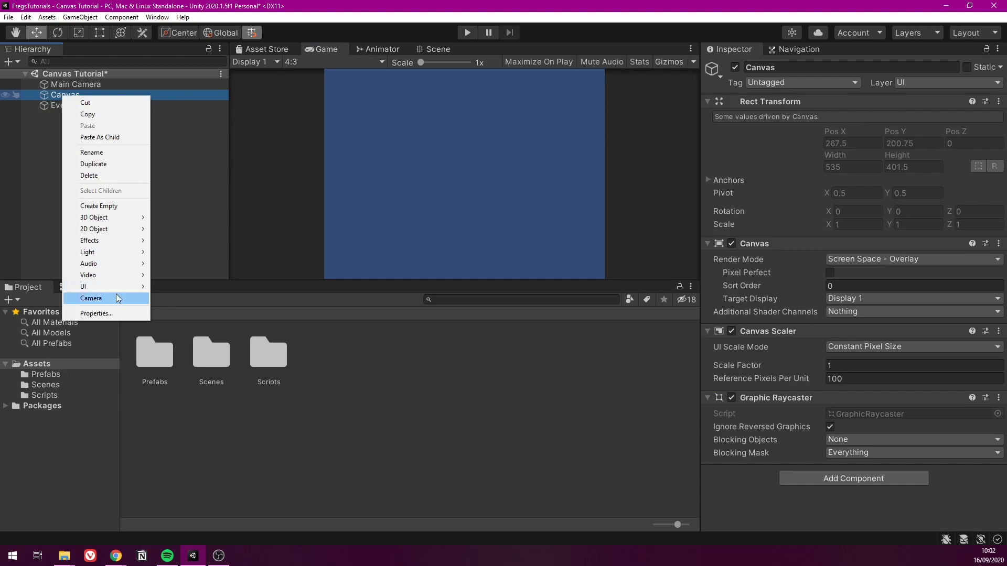
{"action": "left_click", "coordinate": [191, 189]}
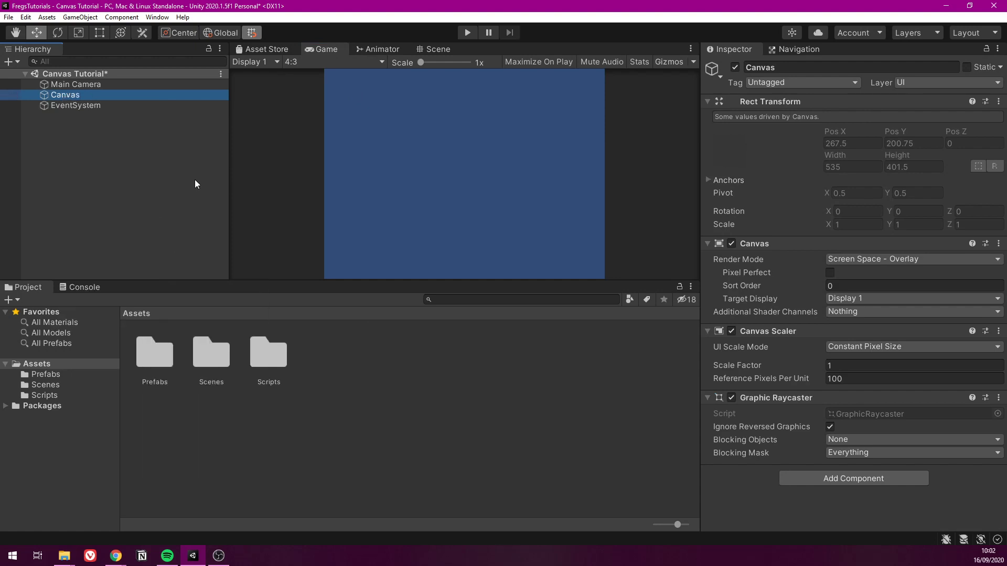